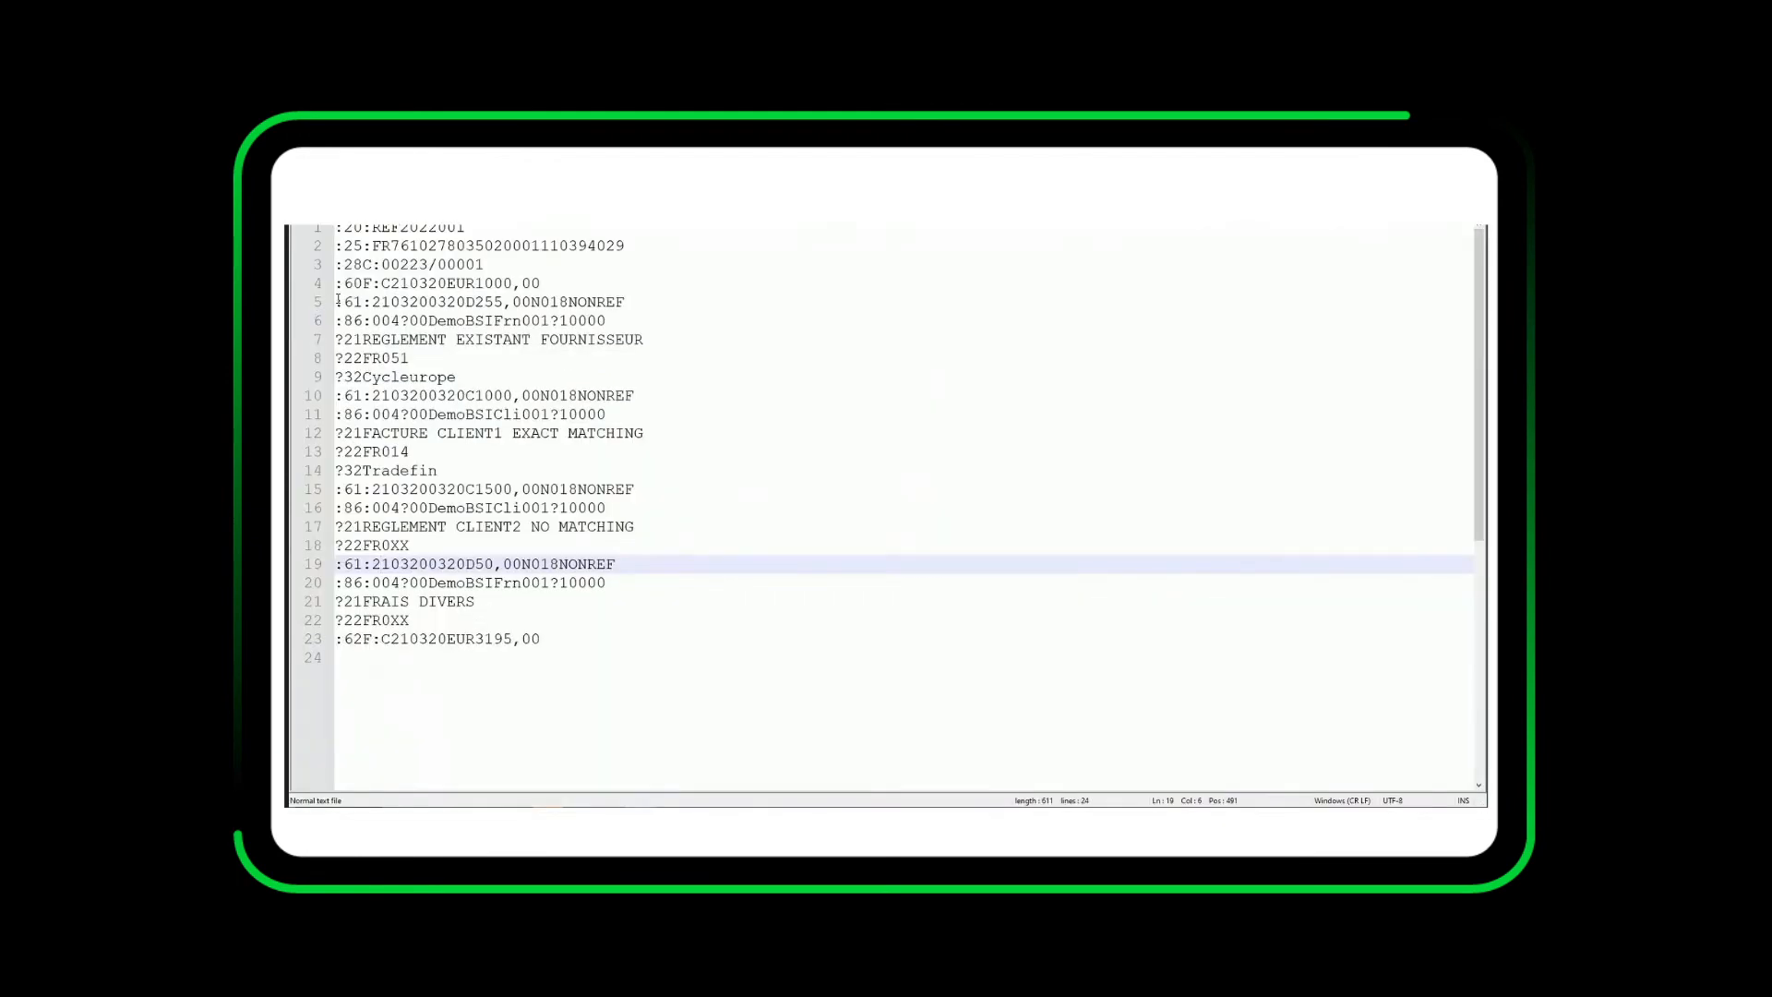
- Examine the four :61: transaction lines of the MT940 bank statement file, one after another
{"action": "left_click_drag", "start_coordinate": [337, 300], "coordinate": [646, 302]}
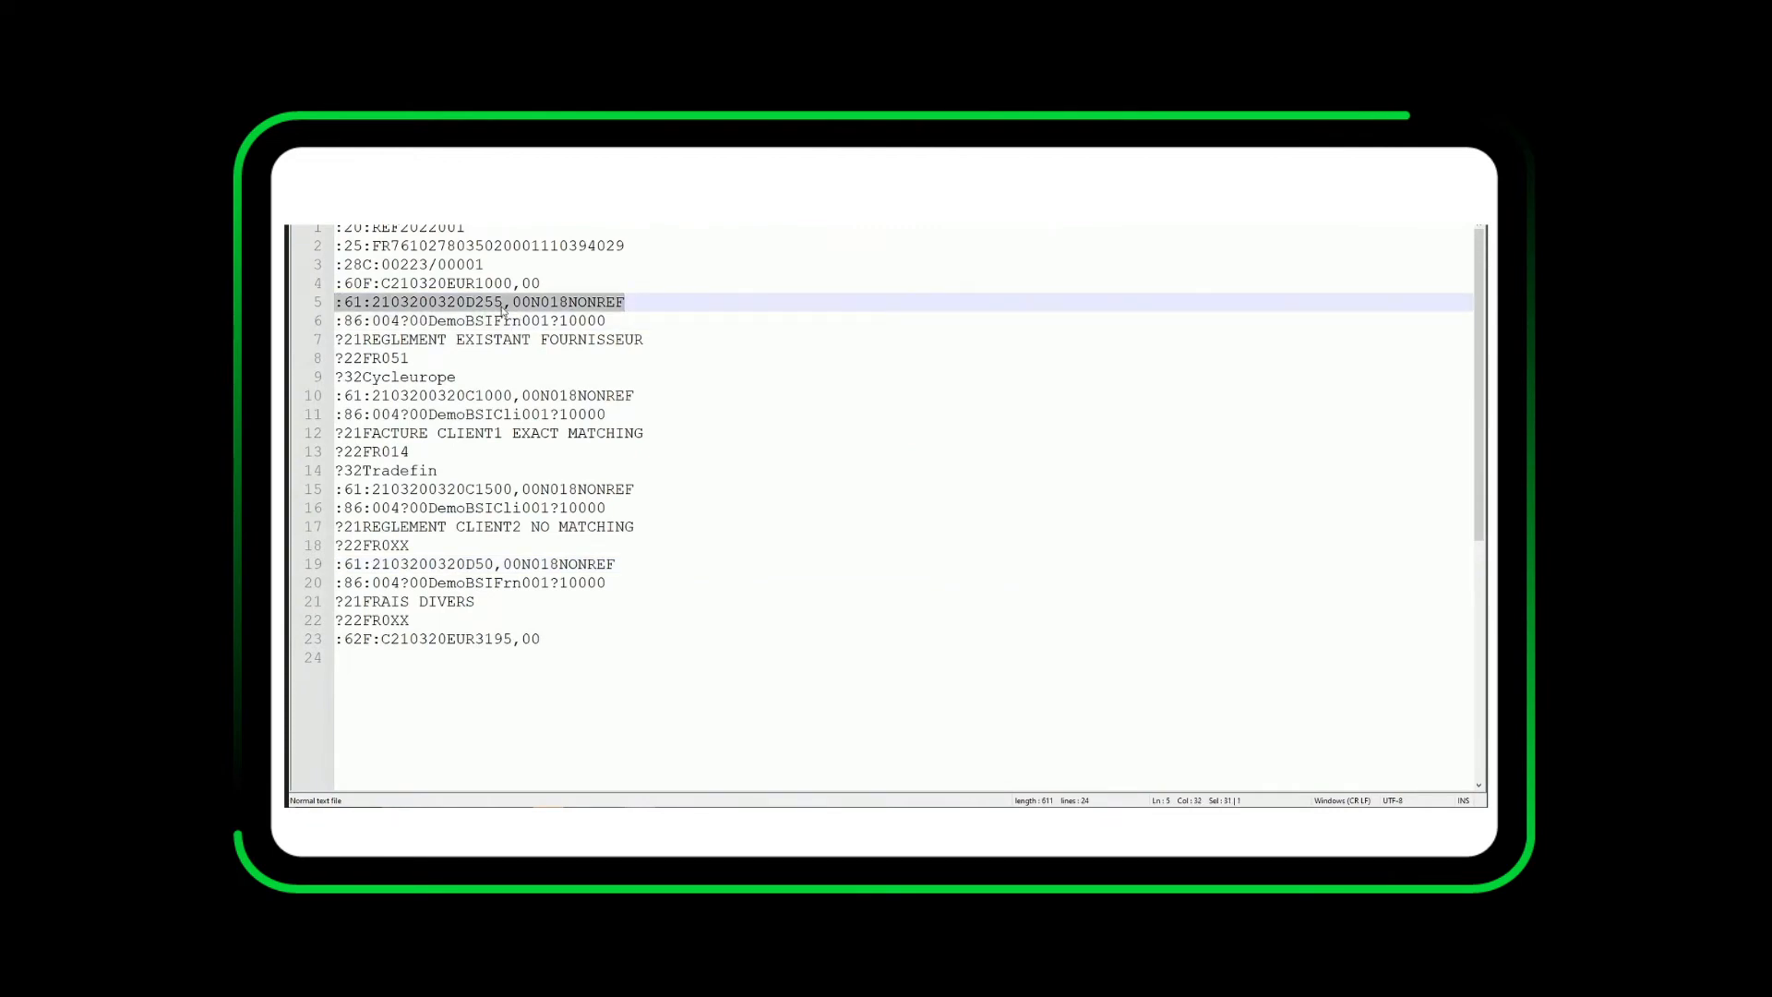
{"action": "left_click_drag", "start_coordinate": [338, 395], "coordinate": [636, 396]}
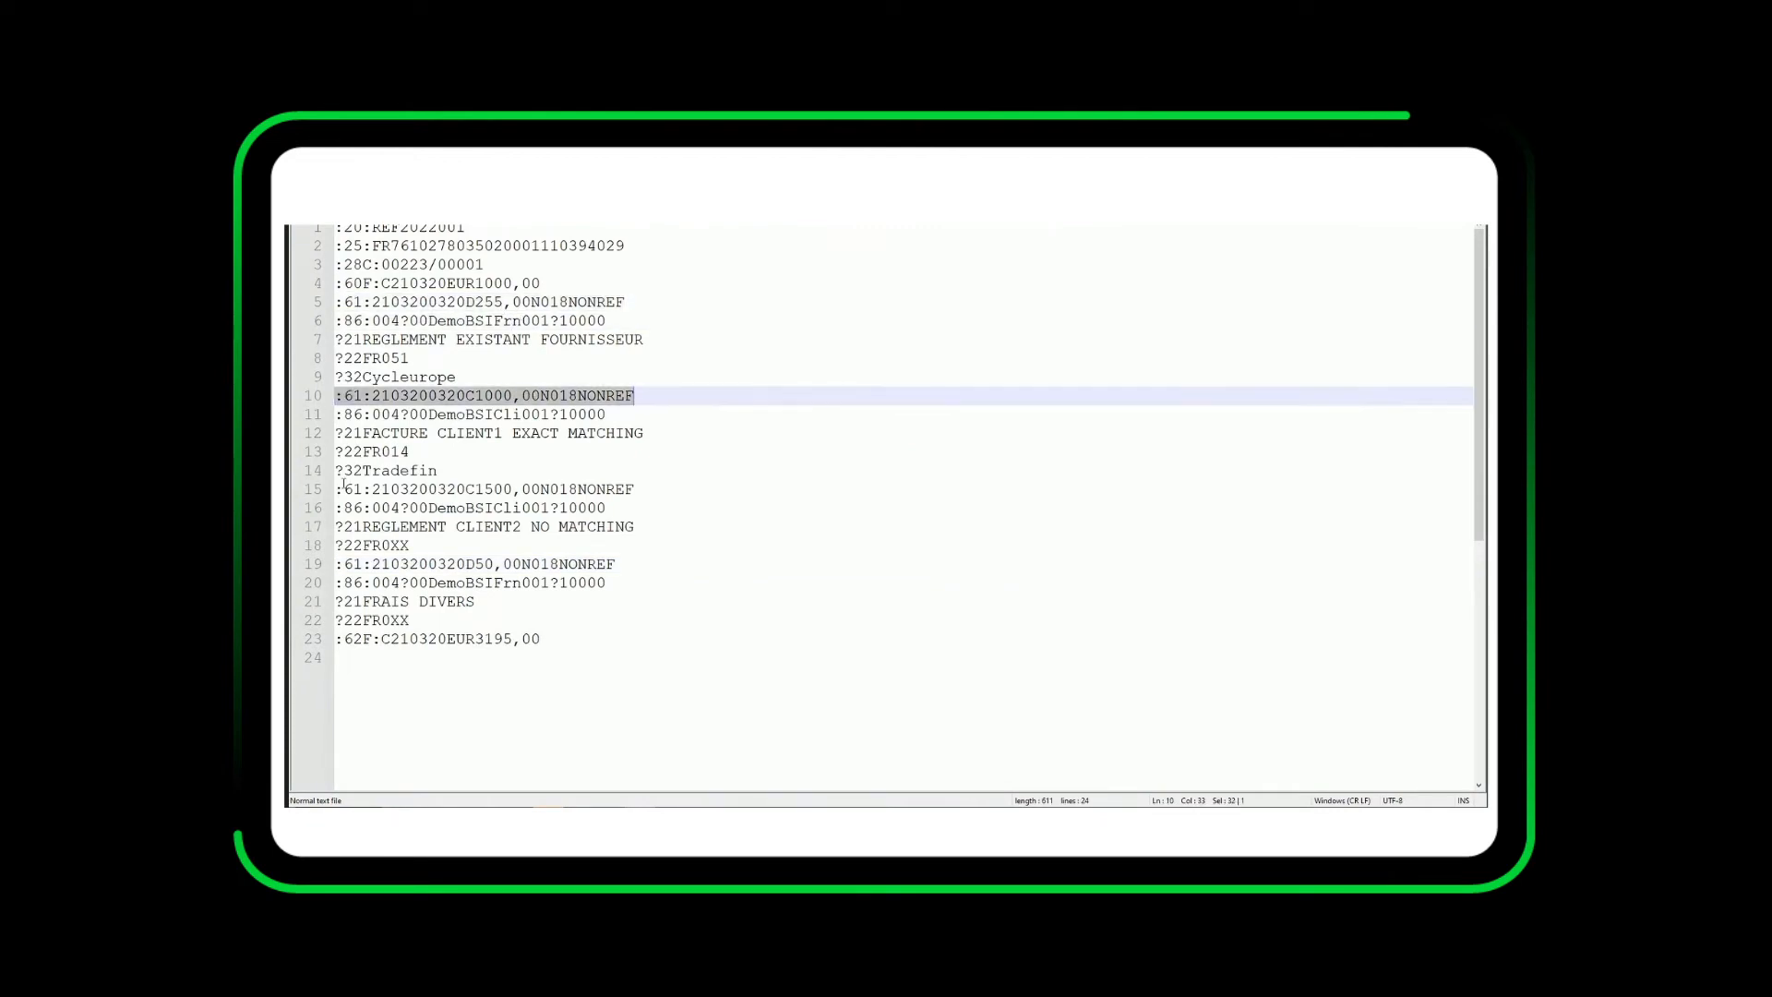
{"action": "left_click_drag", "start_coordinate": [338, 489], "coordinate": [642, 499]}
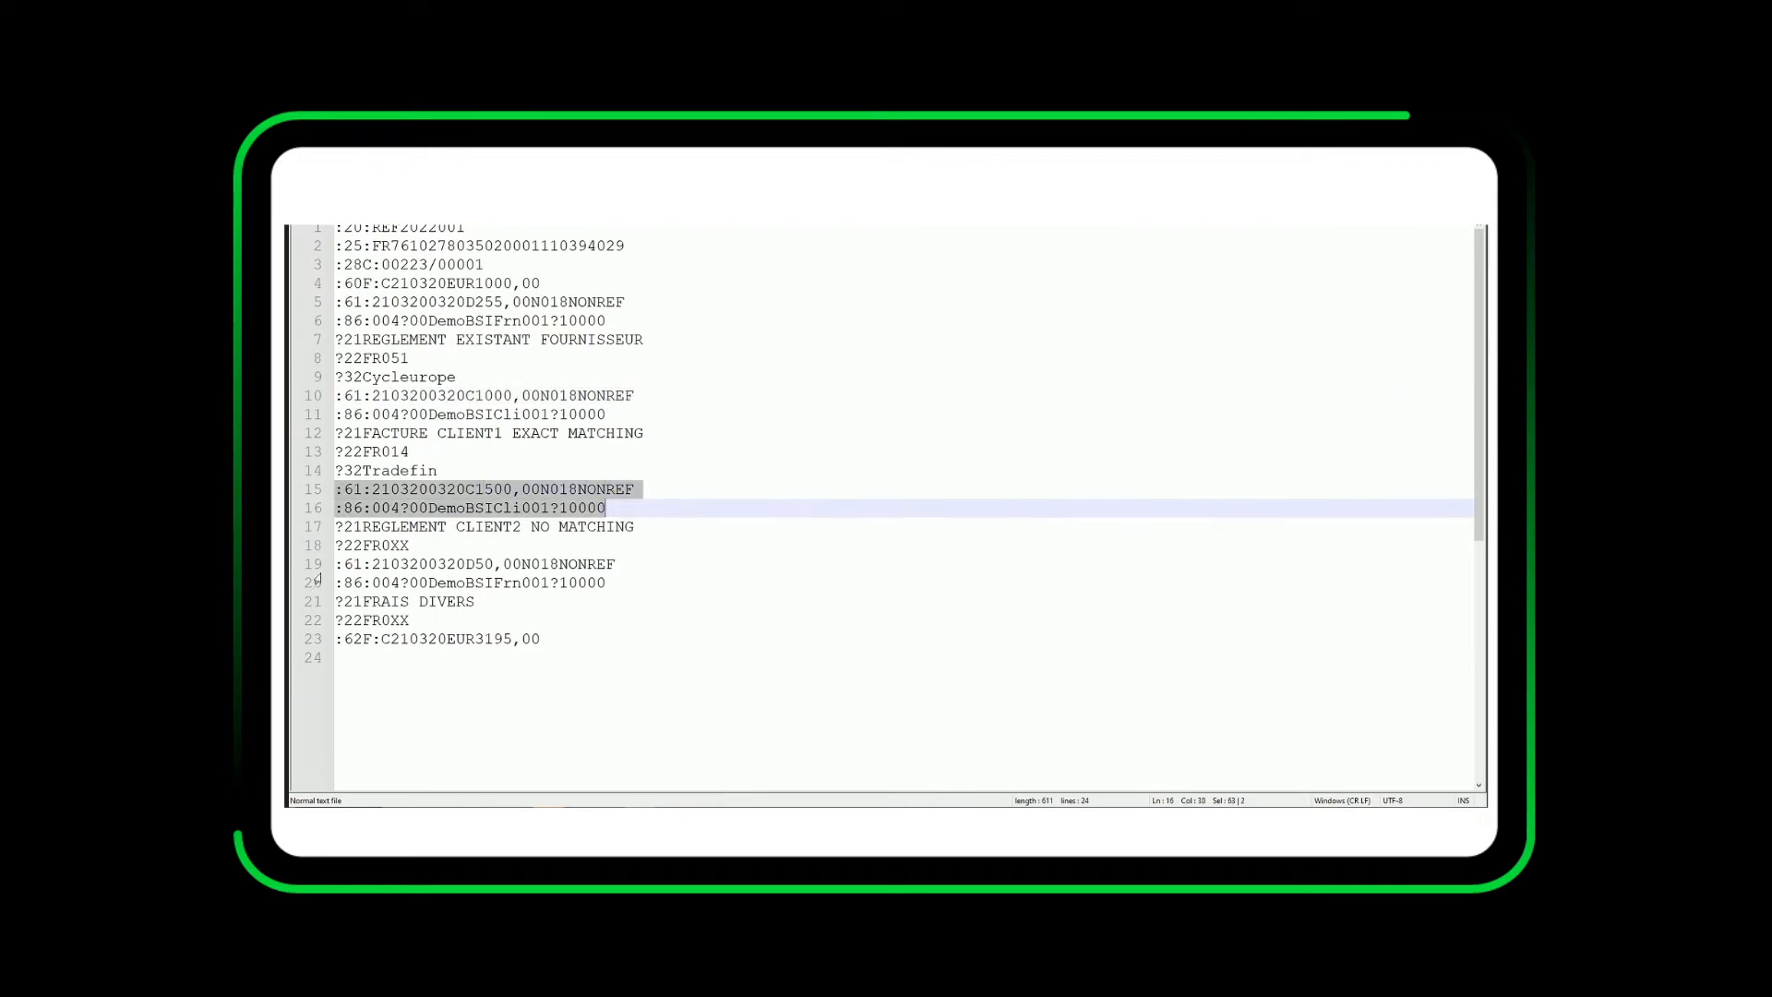
{"action": "left_click_drag", "start_coordinate": [338, 564], "coordinate": [616, 564]}
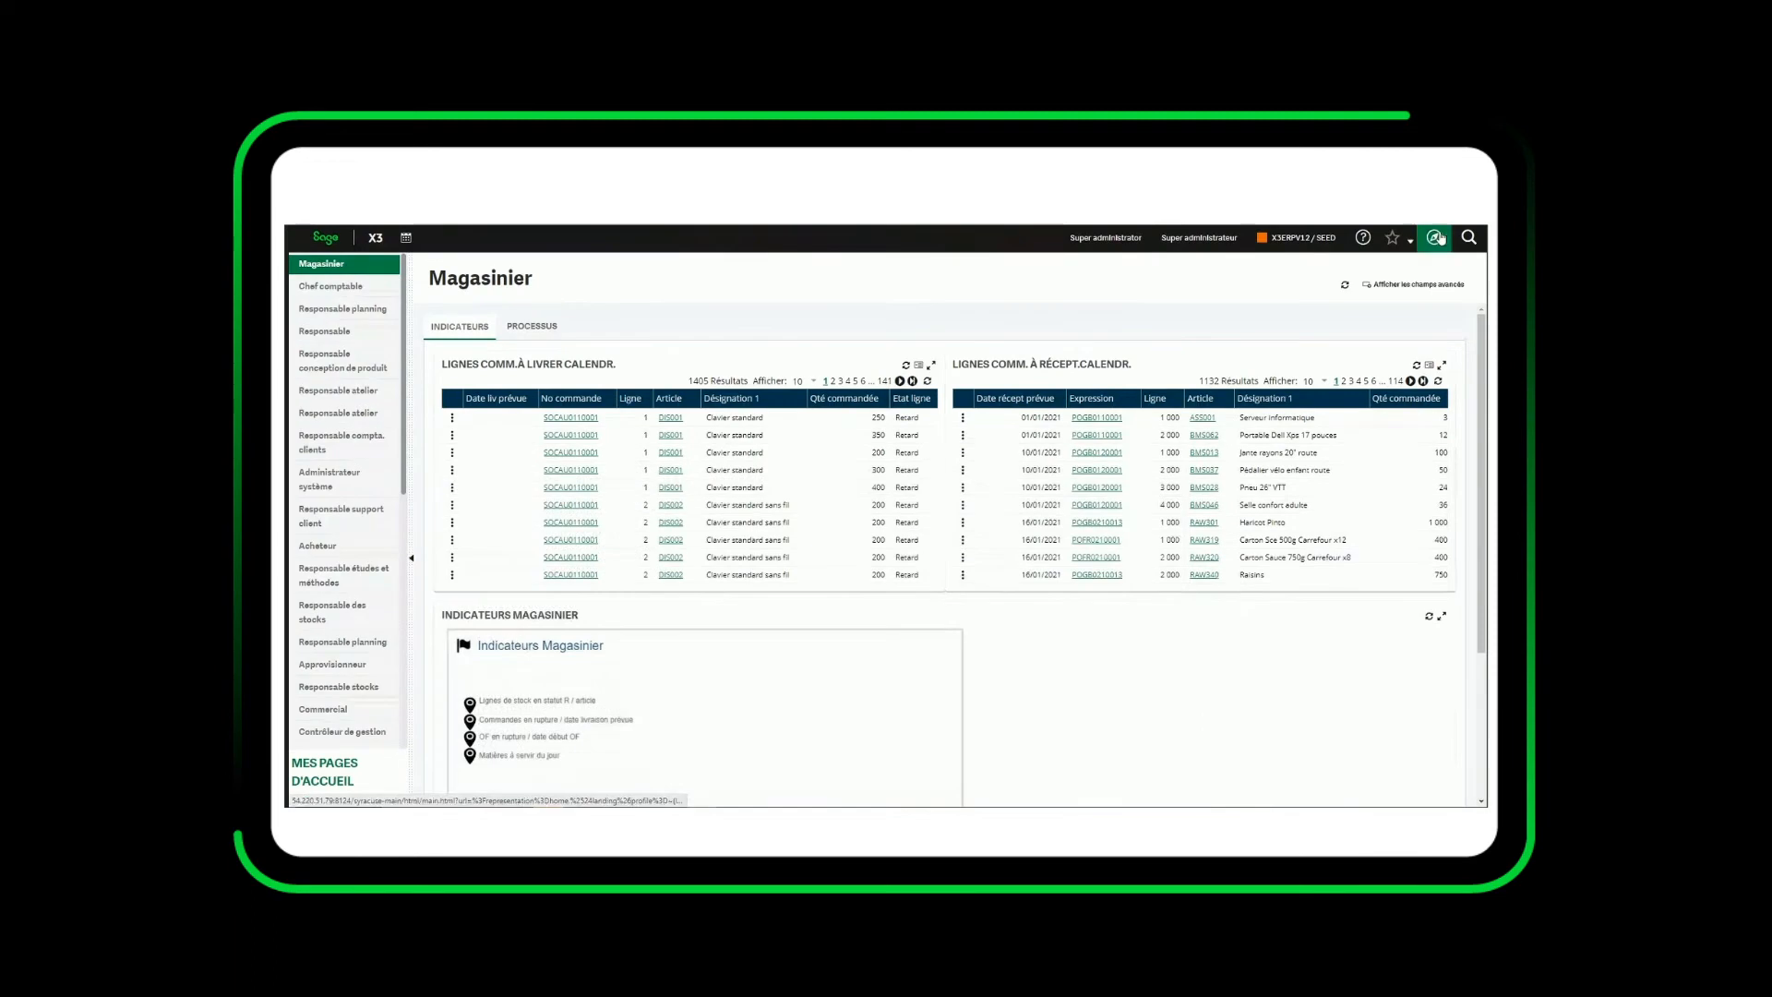
- Switch to Sage X3 and open Import transactions bancaires of the advanced bank statement import in Comptabilité tiers
{"action": "left_click", "coordinate": [1435, 238]}
{"action": "left_click", "coordinate": [616, 531]}
{"action": "scroll", "coordinate": [1040, 718], "scroll_direction": "down", "scroll_amount": 1}
{"action": "scroll", "coordinate": [1039, 717], "scroll_direction": "down", "scroll_amount": 3}
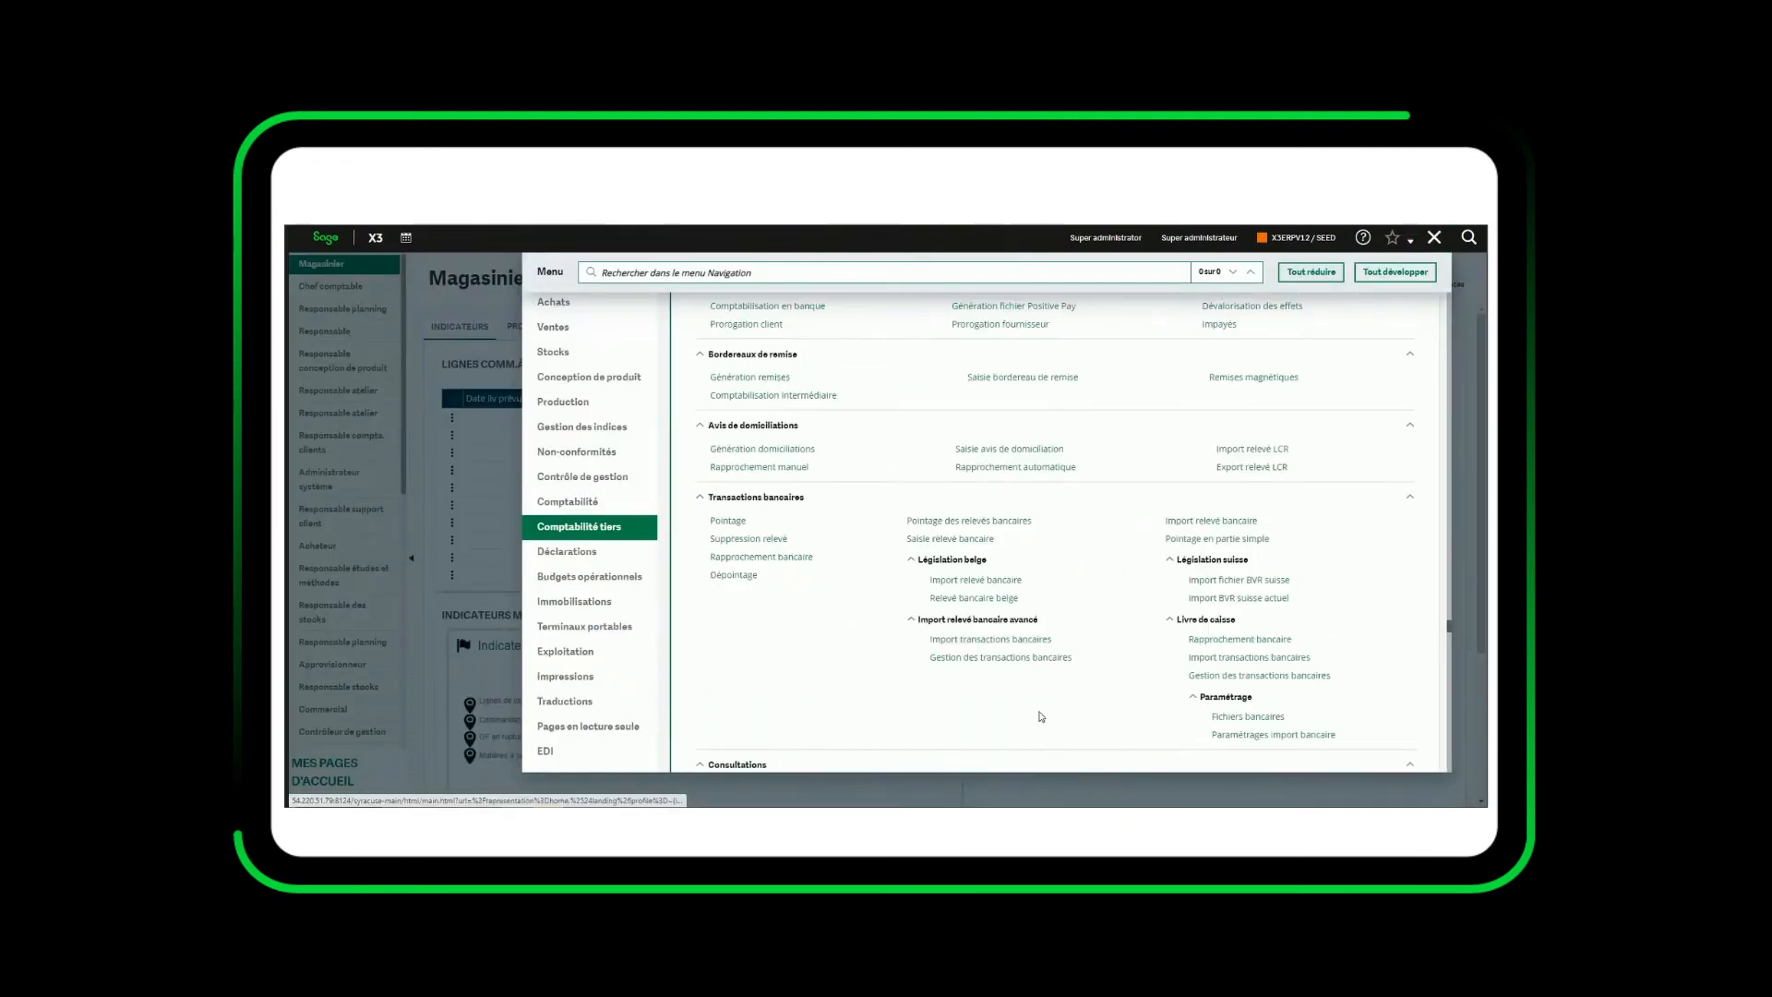
{"action": "left_click", "coordinate": [1017, 641]}
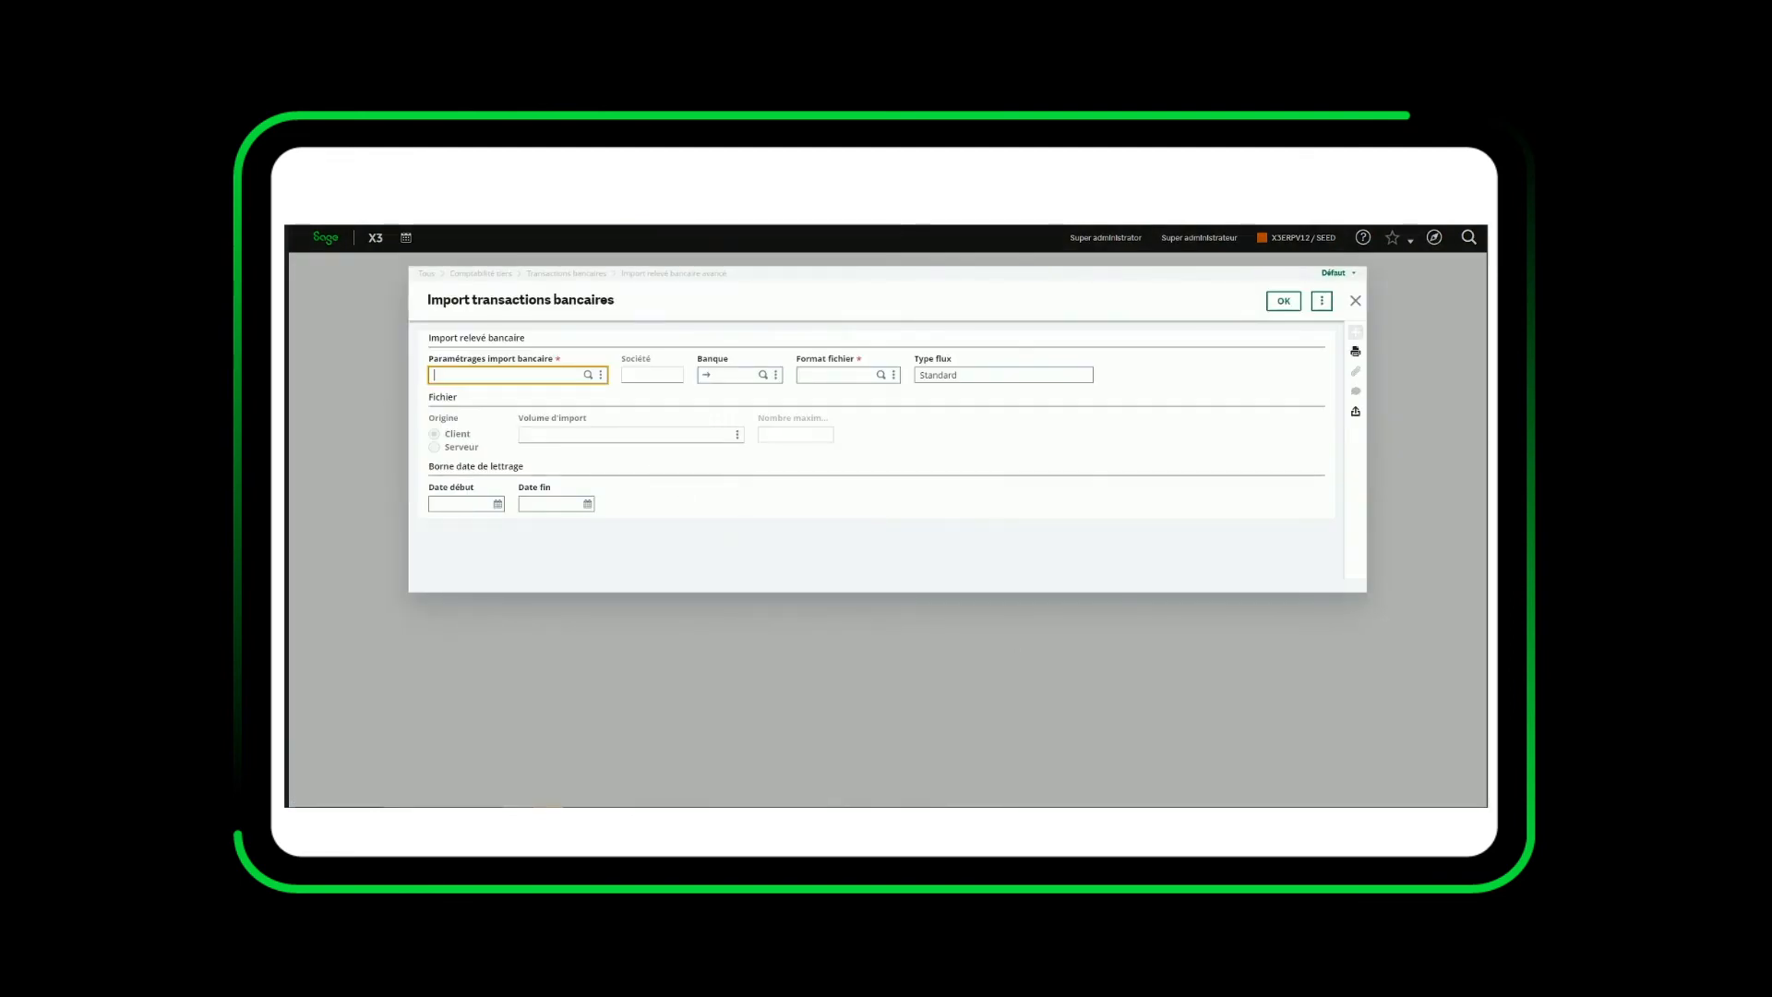
- Import the client file FR10_MT940_S1E03.txt with the bank import setting FR10 - MT940 - S1E02 and leave the import log
{"action": "left_click", "coordinate": [589, 374]}
{"action": "left_click", "coordinate": [818, 489]}
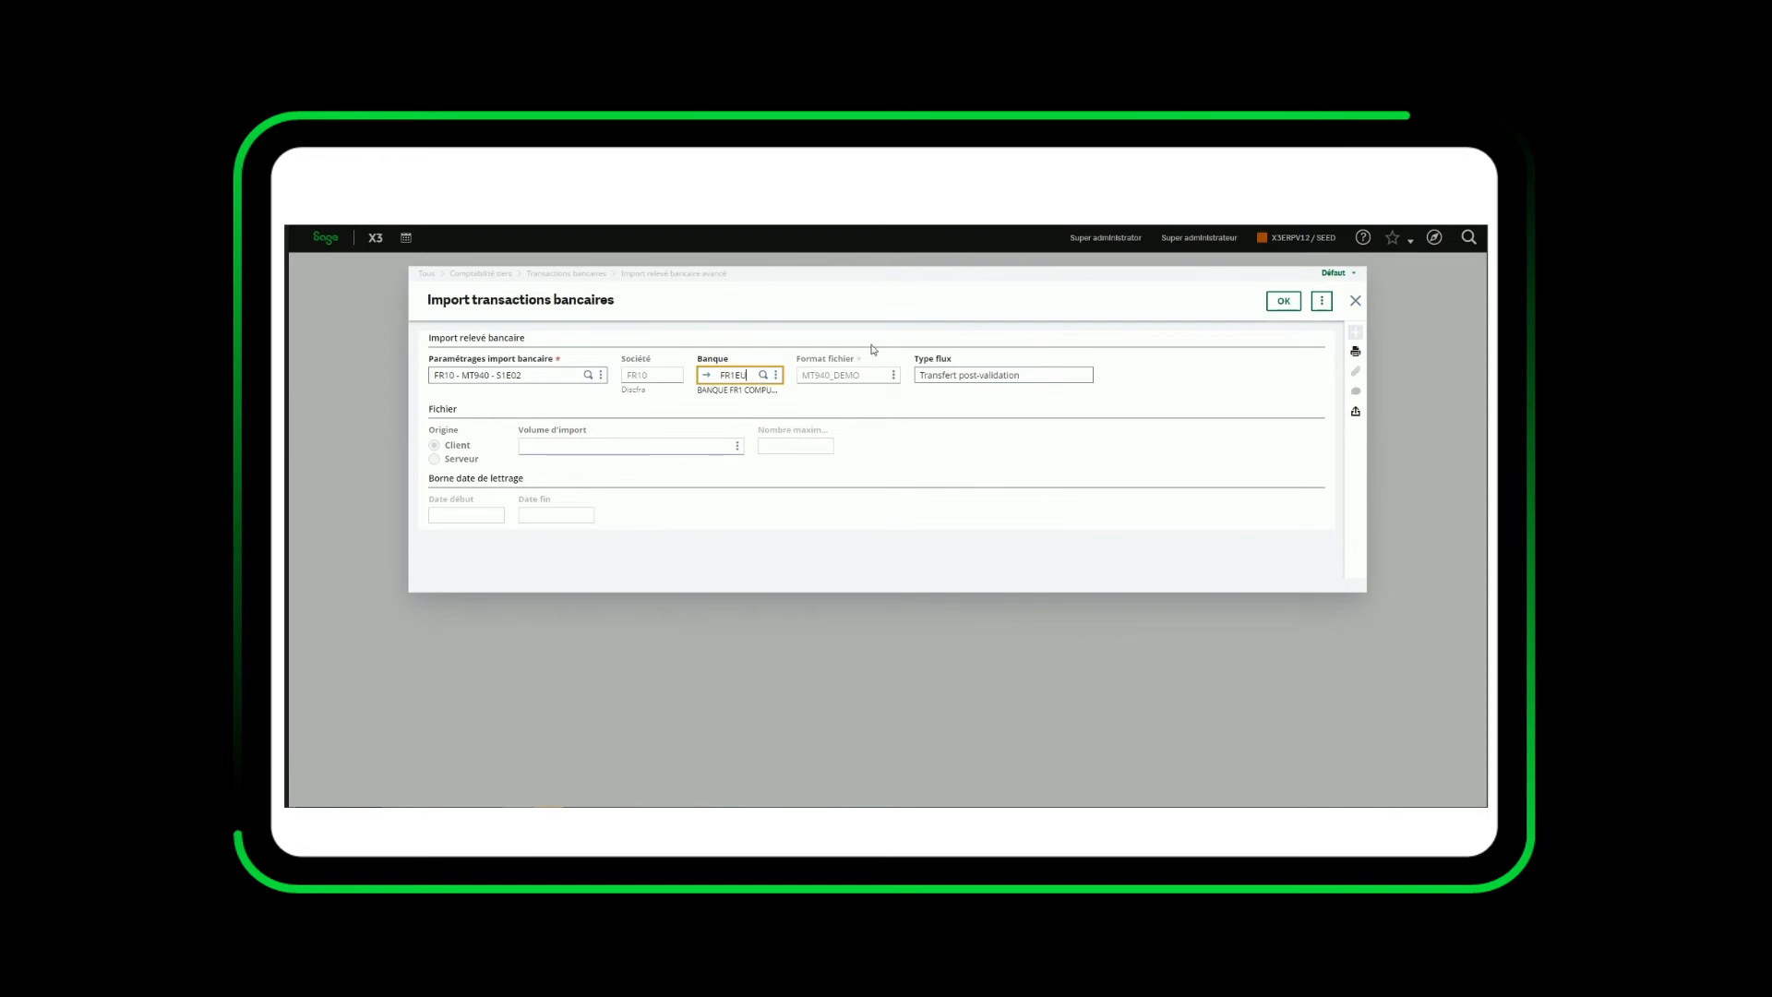
{"action": "left_click", "coordinate": [1279, 306]}
{"action": "left_click", "coordinate": [824, 379]}
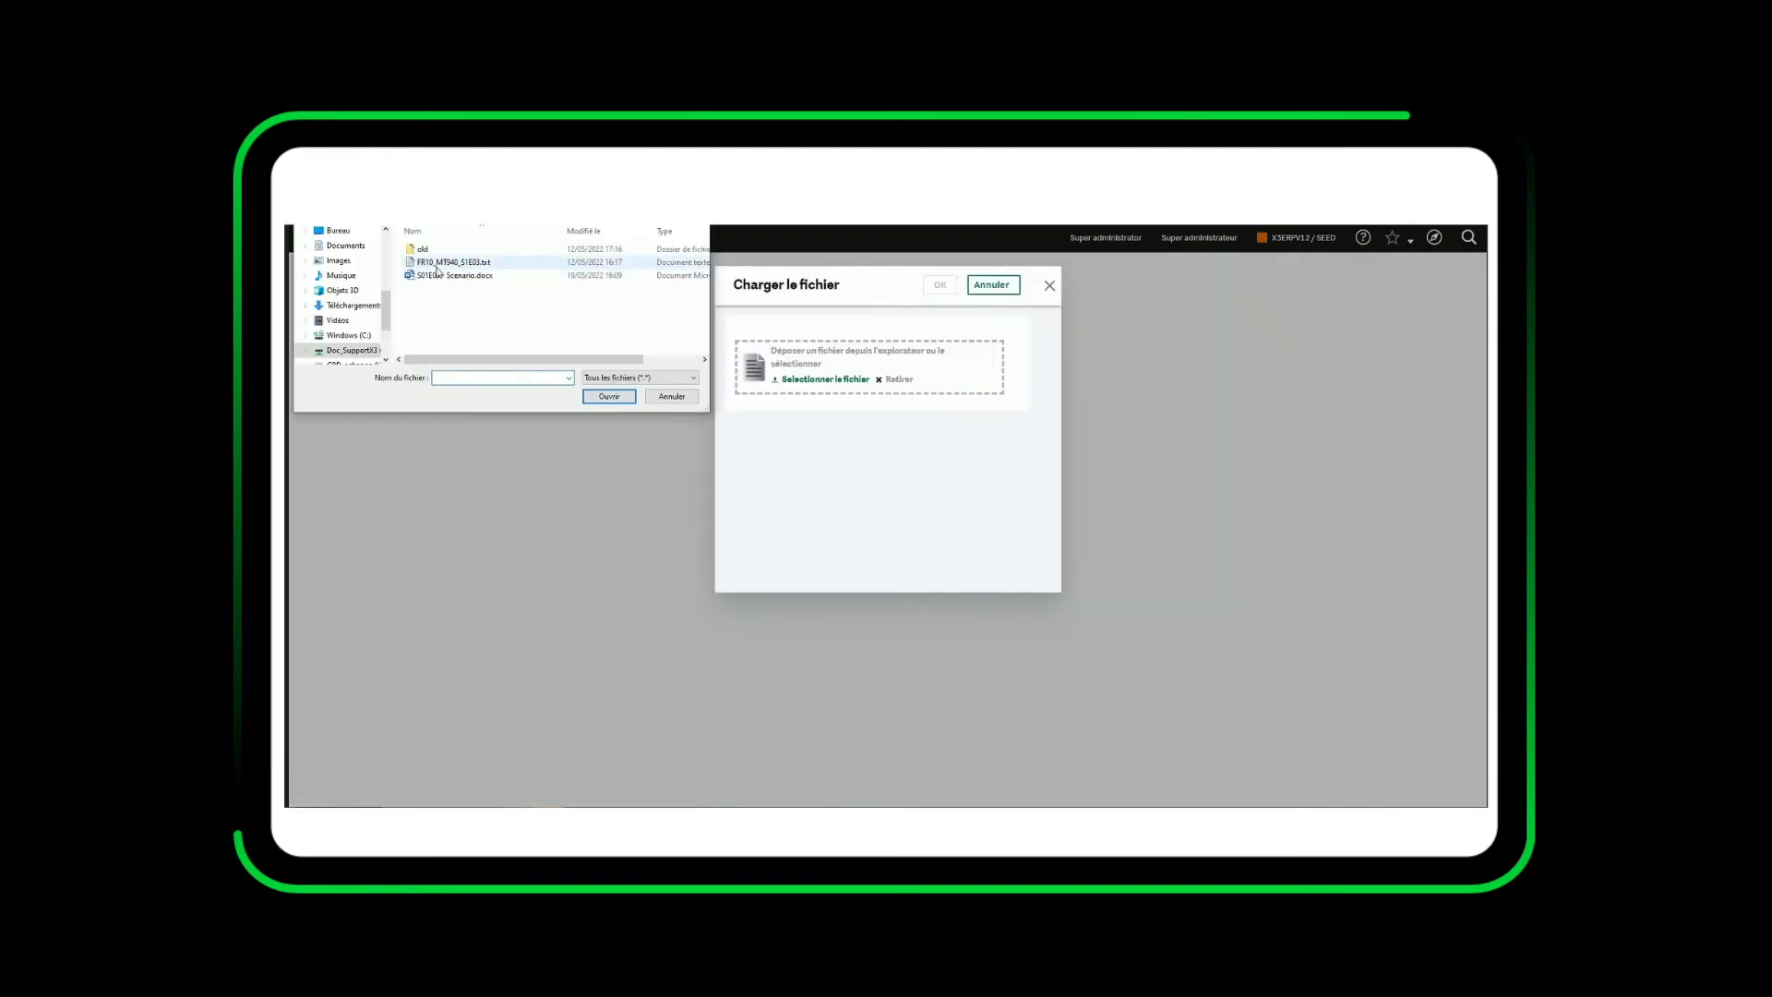
{"action": "left_click", "coordinate": [436, 265]}
{"action": "left_click", "coordinate": [609, 396]}
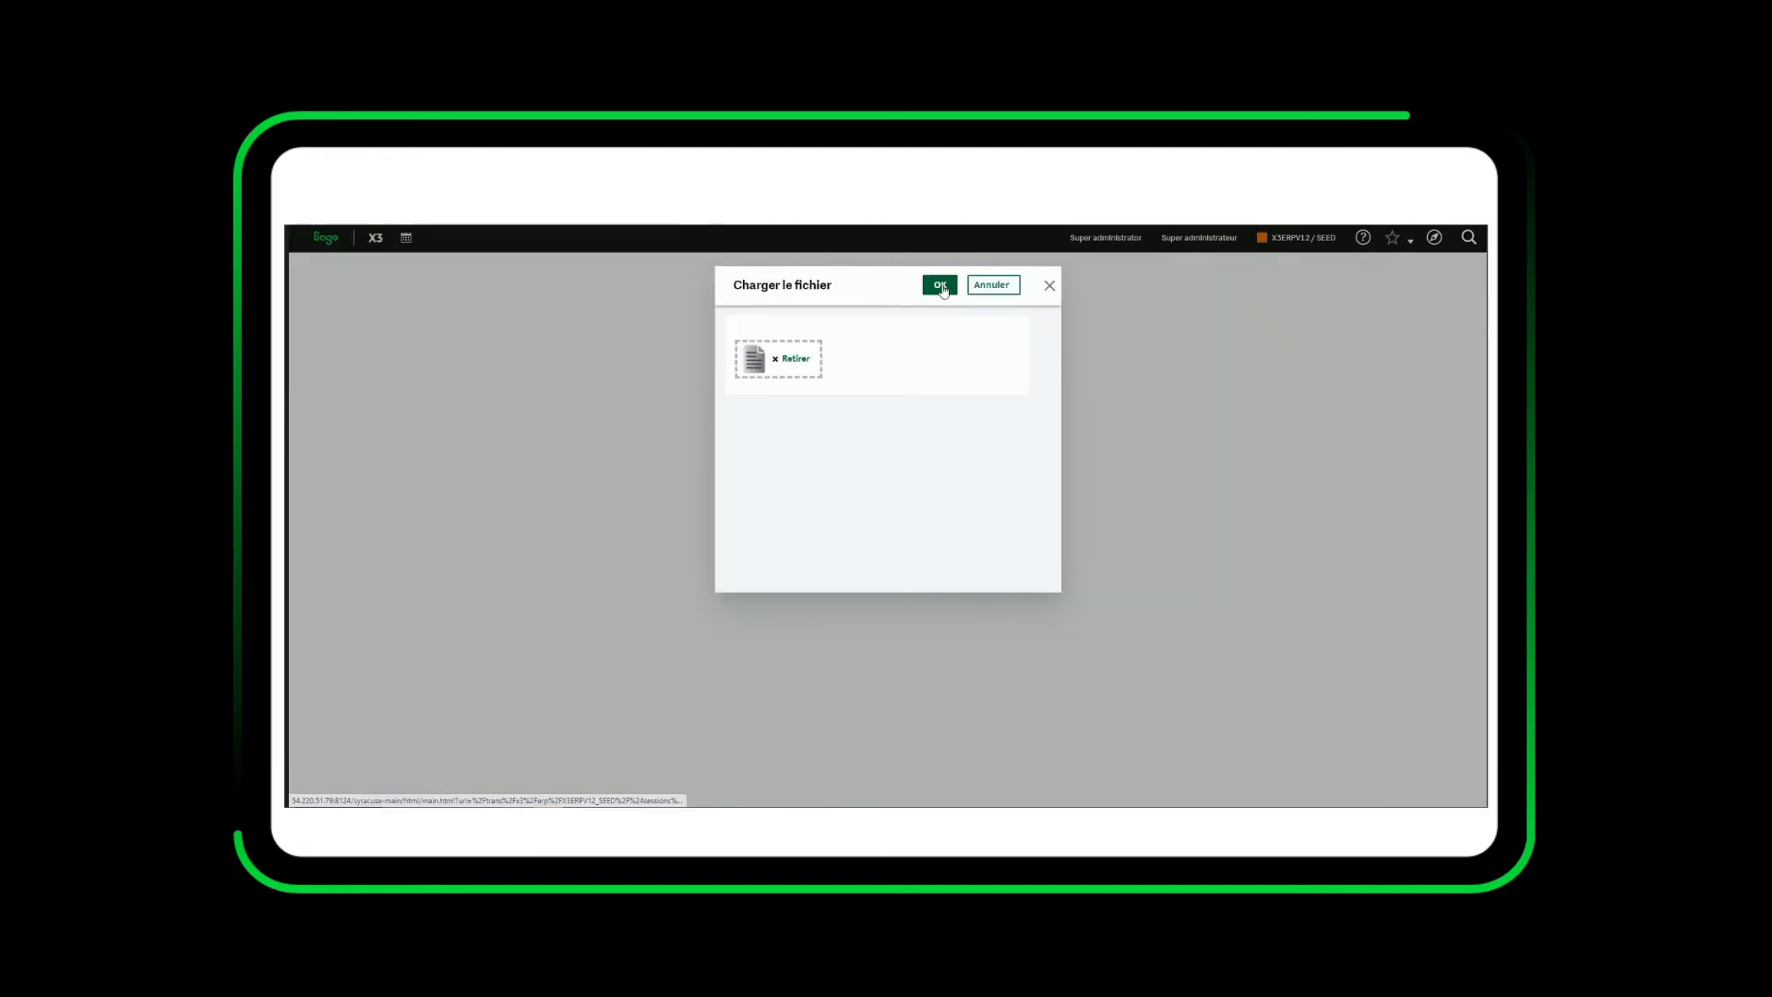
{"action": "left_click", "coordinate": [940, 286]}
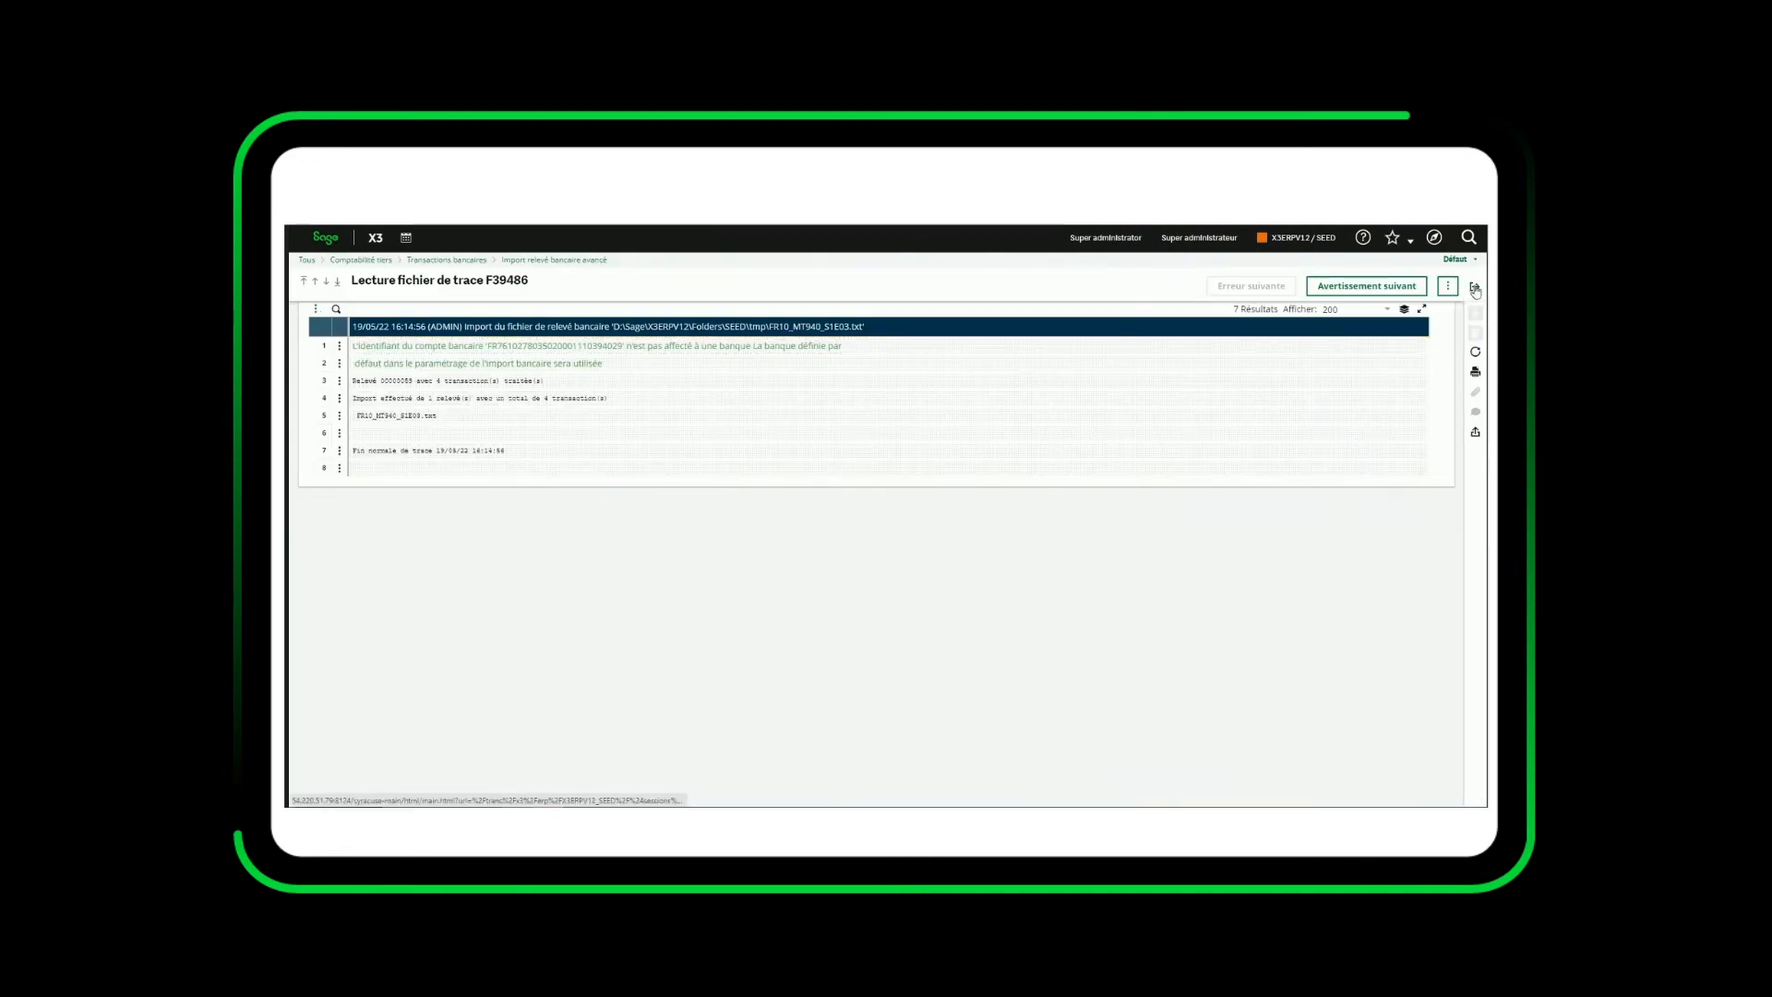
{"action": "left_click", "coordinate": [1474, 289]}
- Open the imported FR10_MT940_S1E03.txt statement for processing from Gestion transactions bancaires and run automatic matching on the whole statement
{"action": "left_click", "coordinate": [1433, 238]}
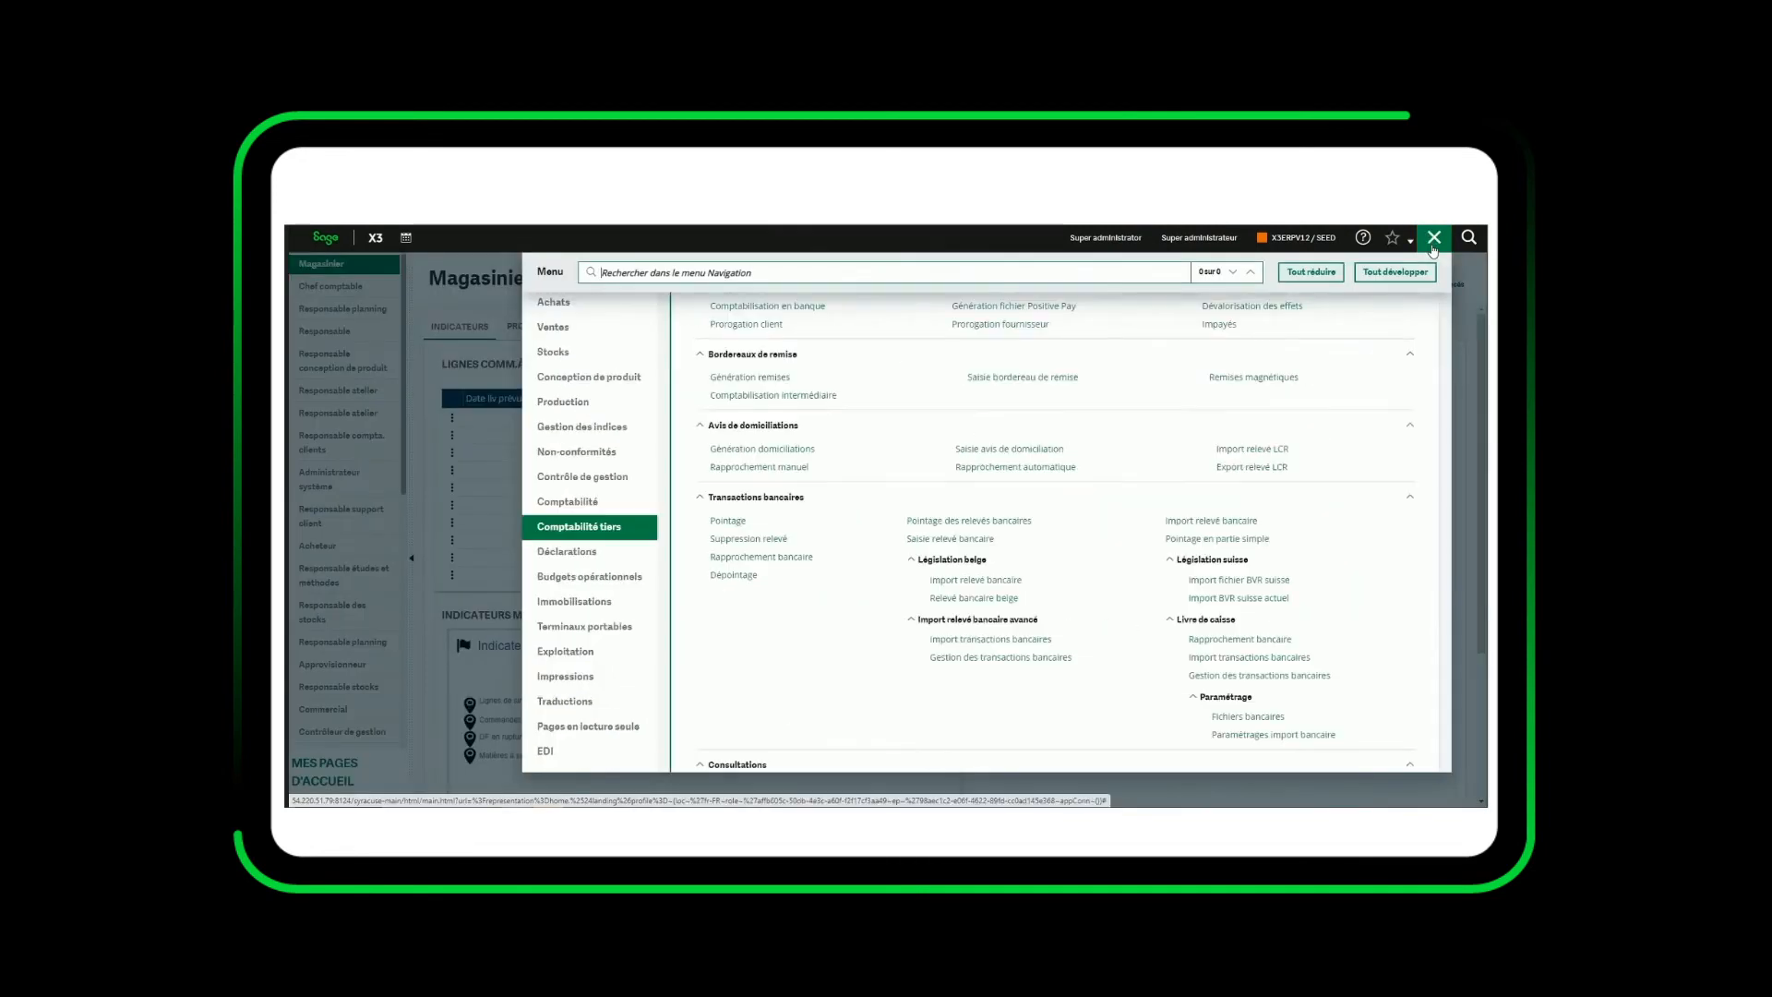
{"action": "left_click", "coordinate": [1029, 658]}
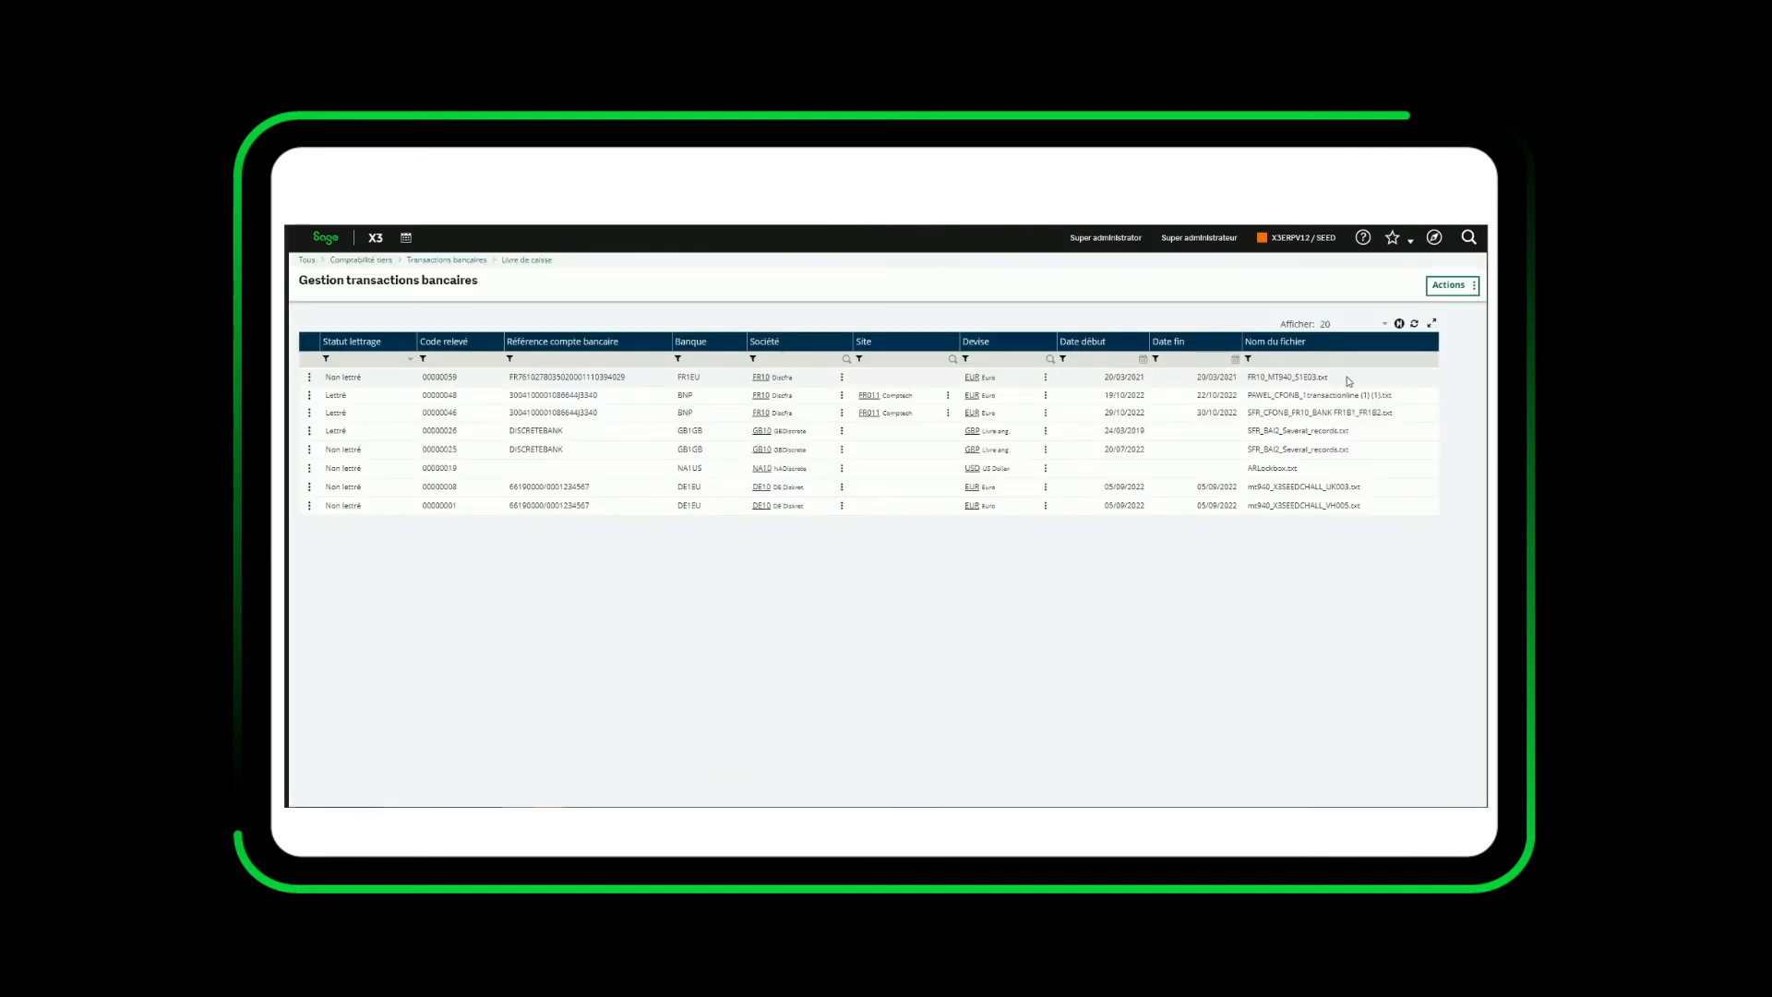
{"action": "left_click", "coordinate": [310, 377]}
{"action": "left_click", "coordinate": [341, 430]}
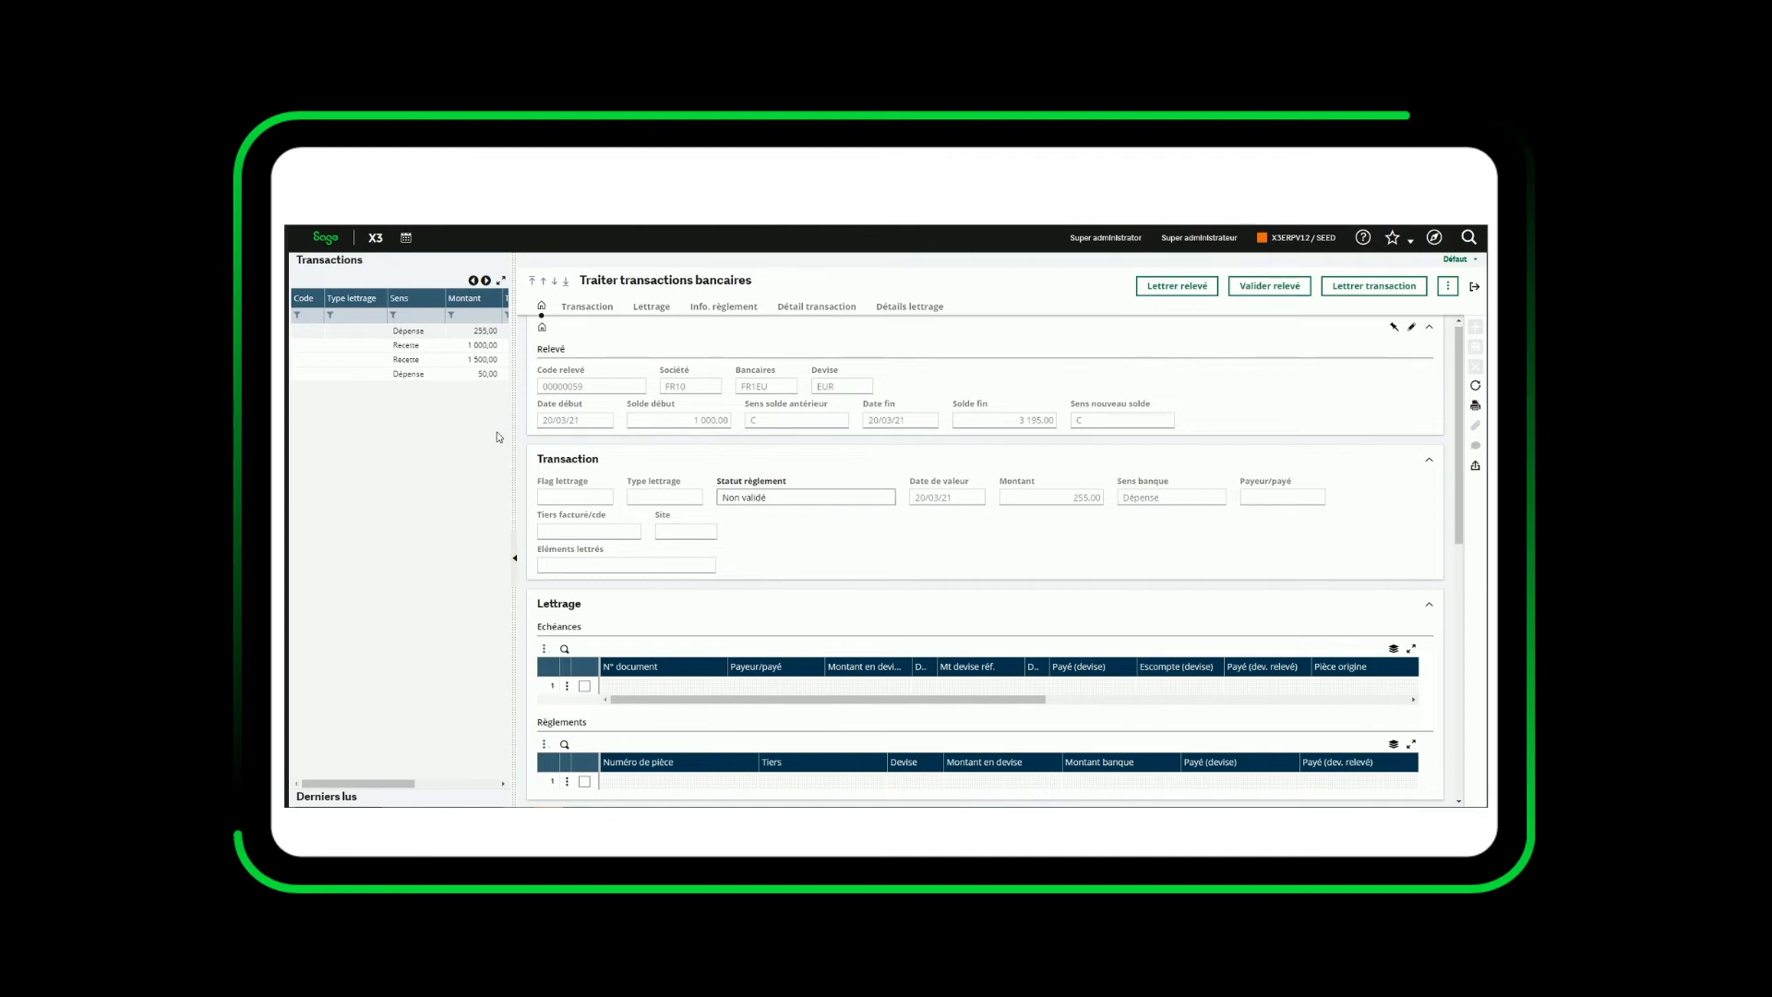
{"action": "left_click", "coordinate": [1150, 295]}
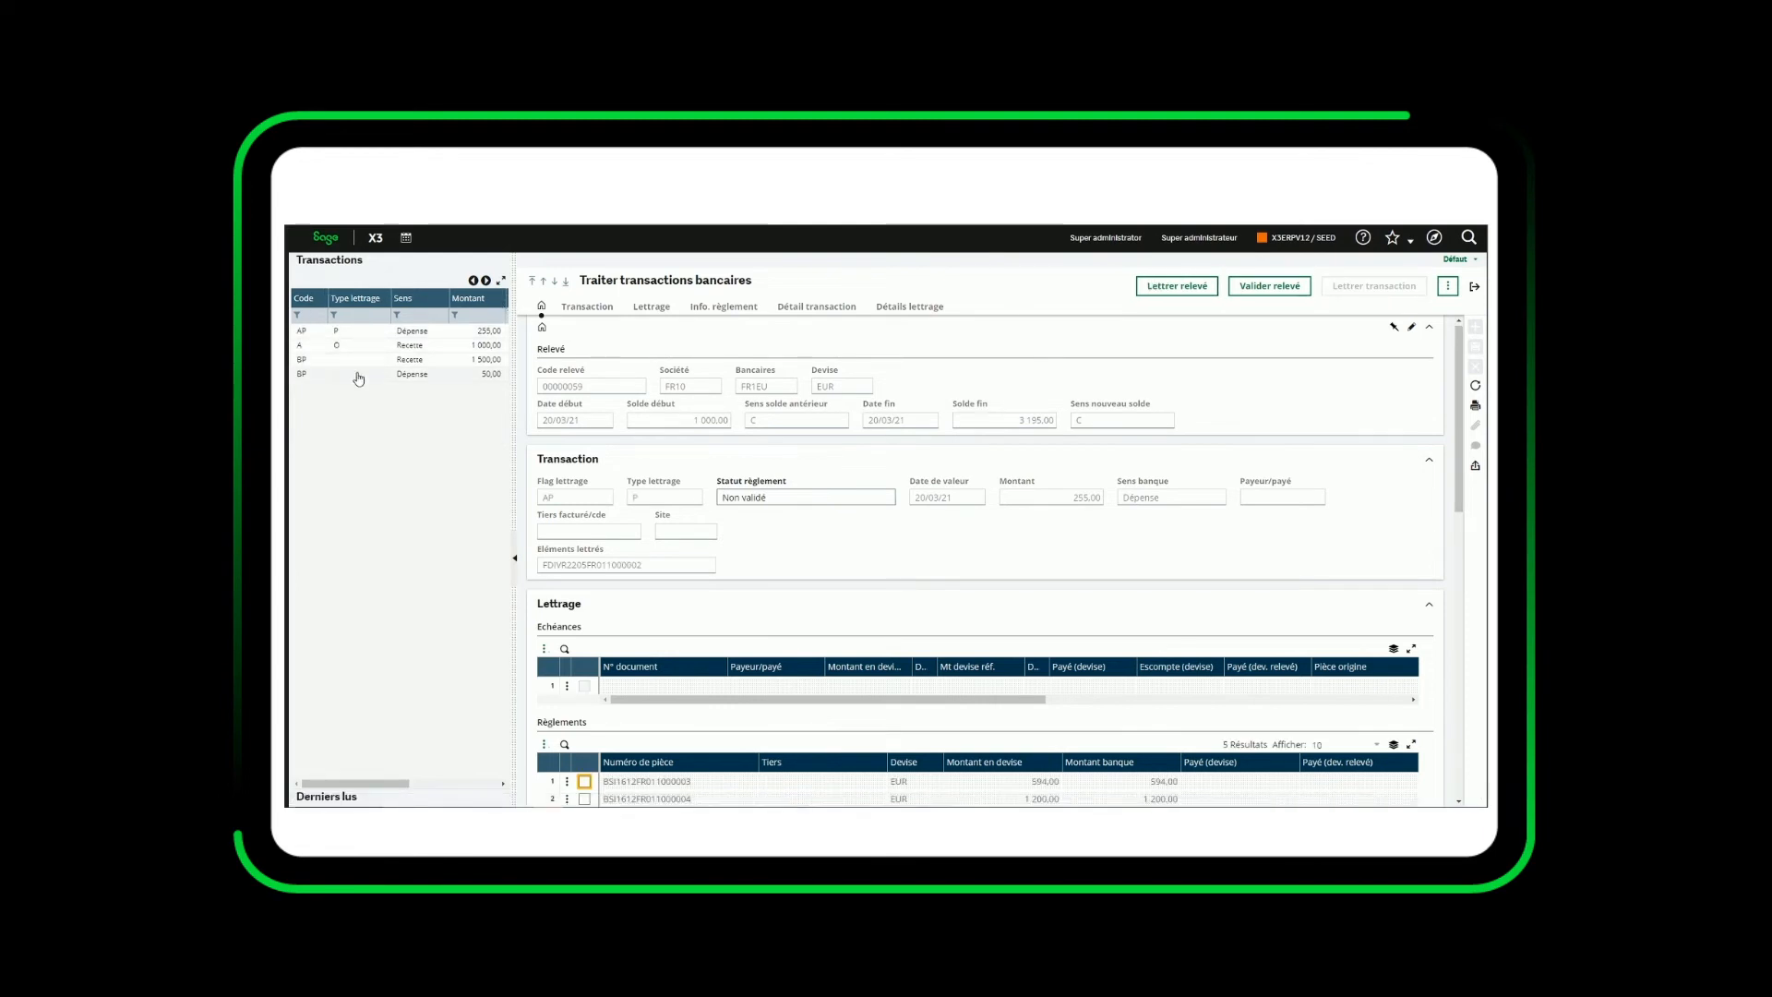
- Review the matching details of each of the statement's four transactions, including their due items, payments and payment information
{"action": "left_click", "coordinate": [351, 331]}
{"action": "scroll", "coordinate": [876, 514], "scroll_direction": "down", "scroll_amount": 3}
{"action": "left_click", "coordinate": [348, 346]}
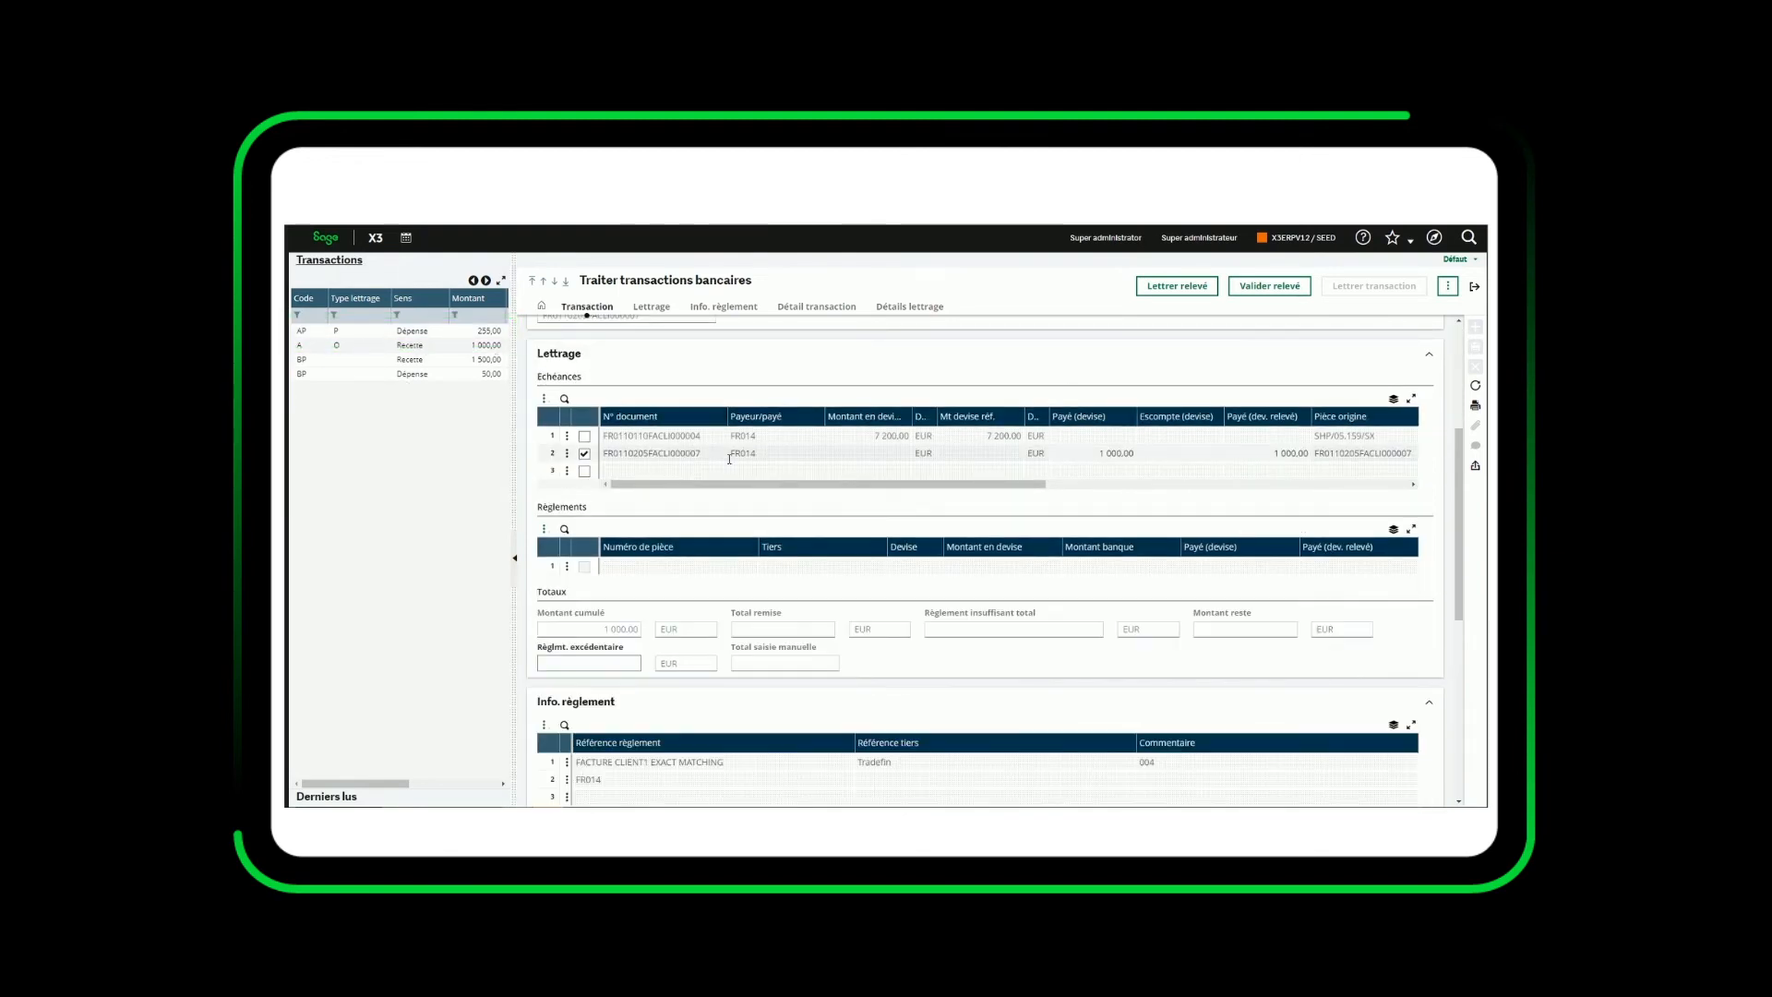
{"action": "left_click", "coordinate": [699, 454]}
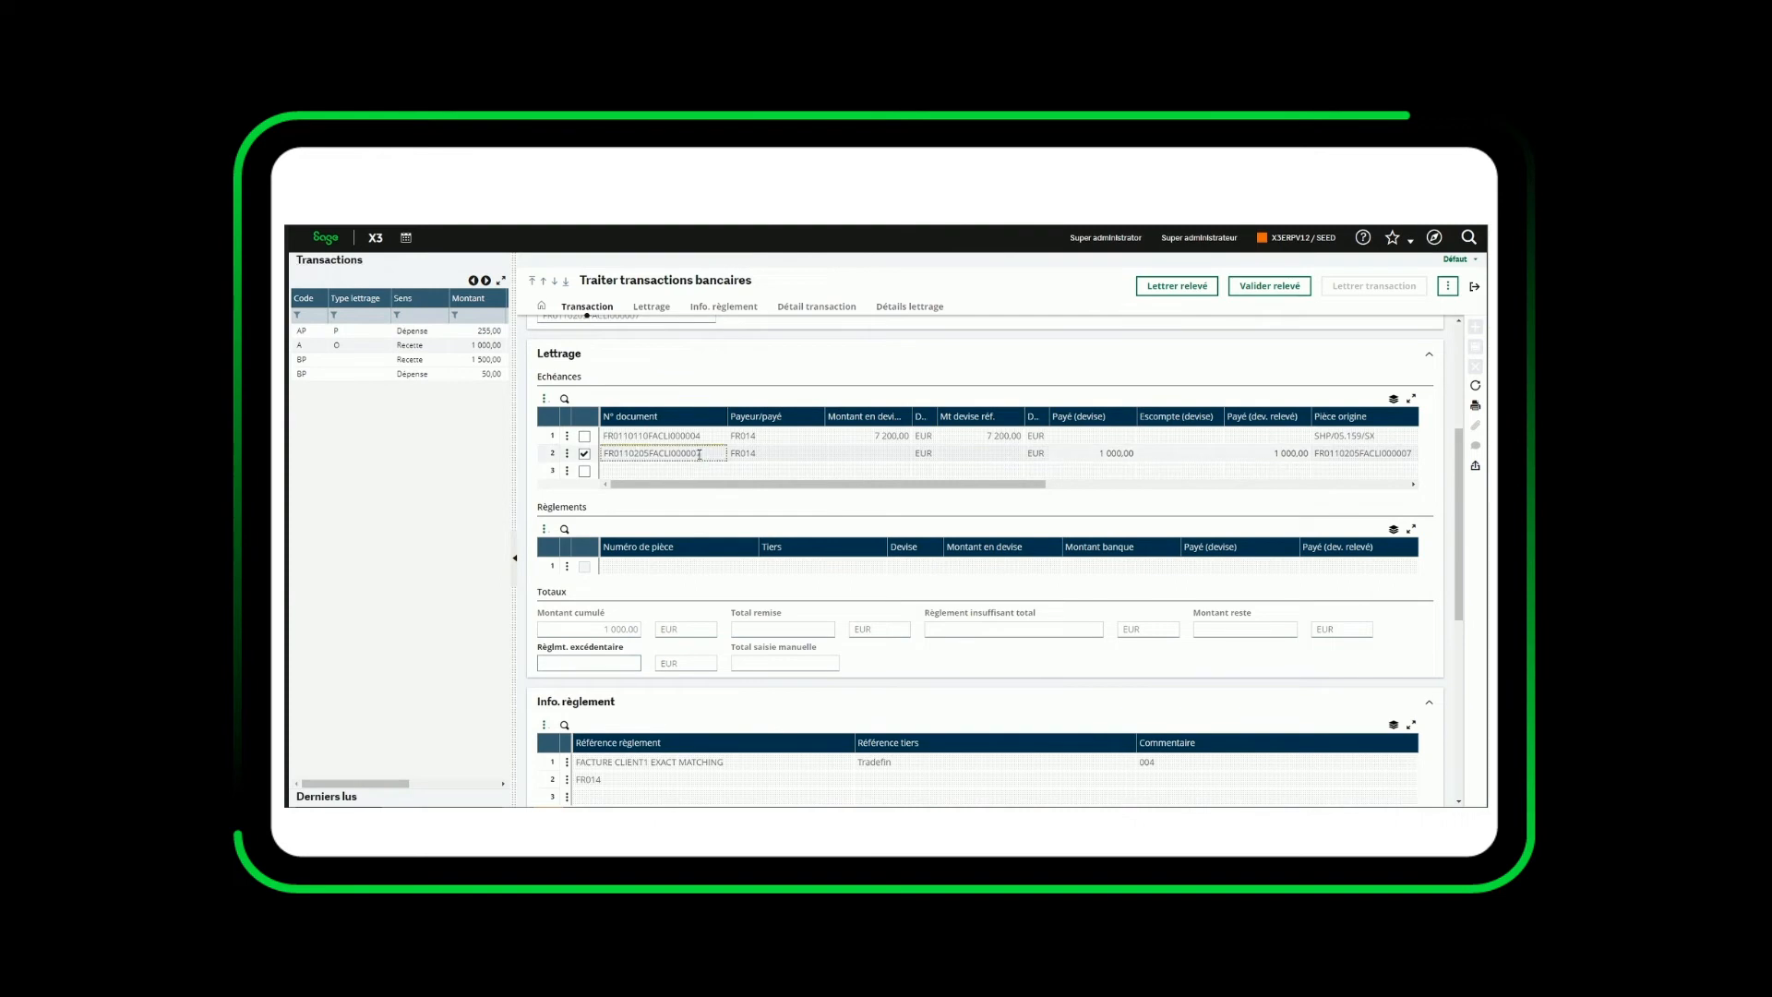
{"action": "left_click", "coordinate": [351, 367]}
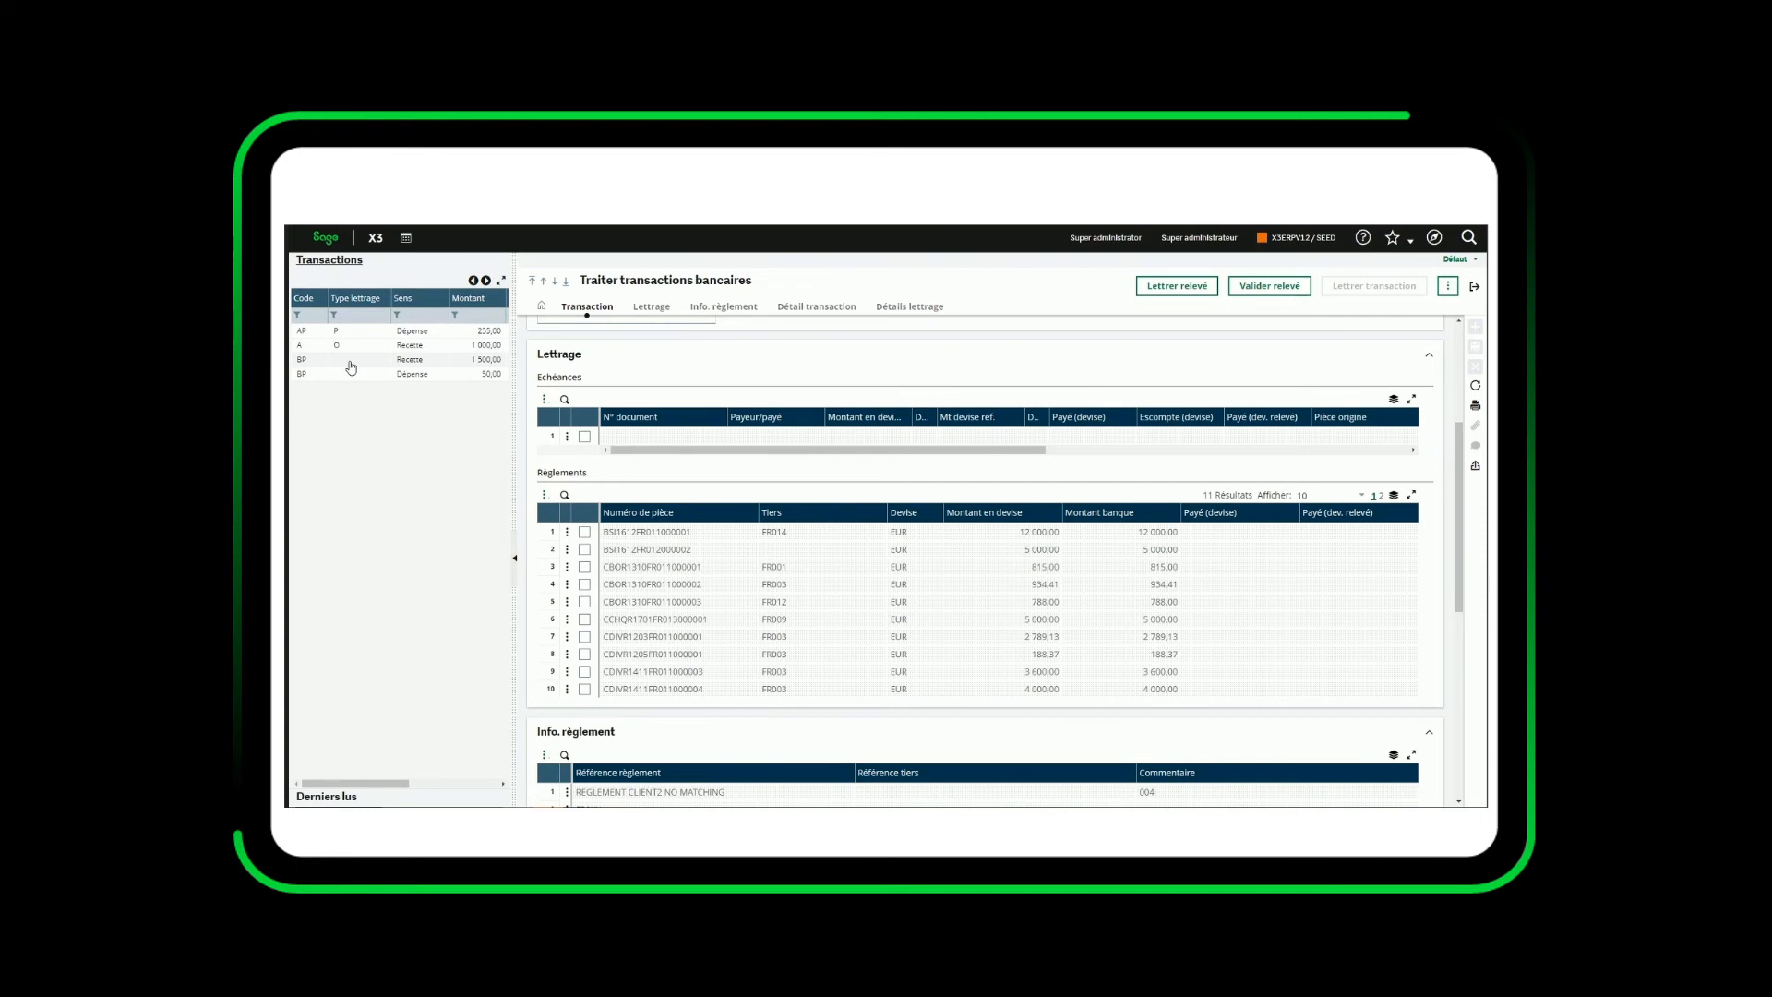
{"action": "left_click", "coordinate": [358, 377]}
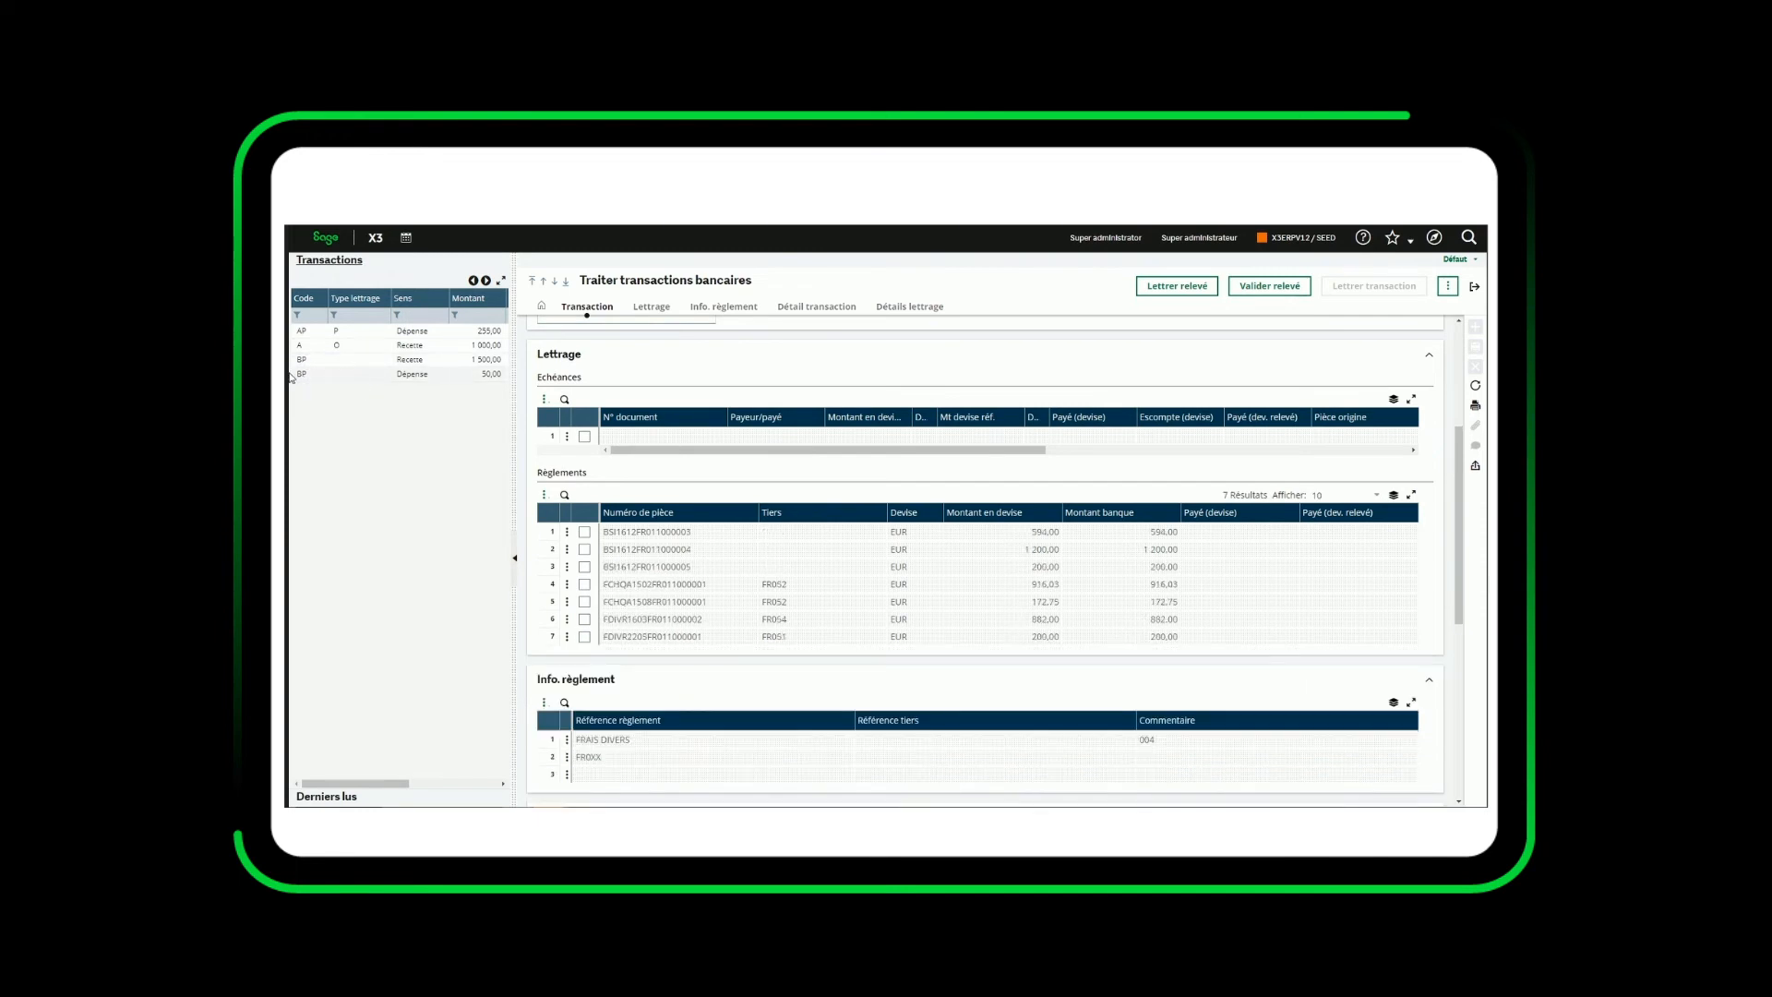
- For the 1 500,00 receipt, select customer due items manually with amounts from 1400 to 1700
{"action": "left_click", "coordinate": [336, 359]}
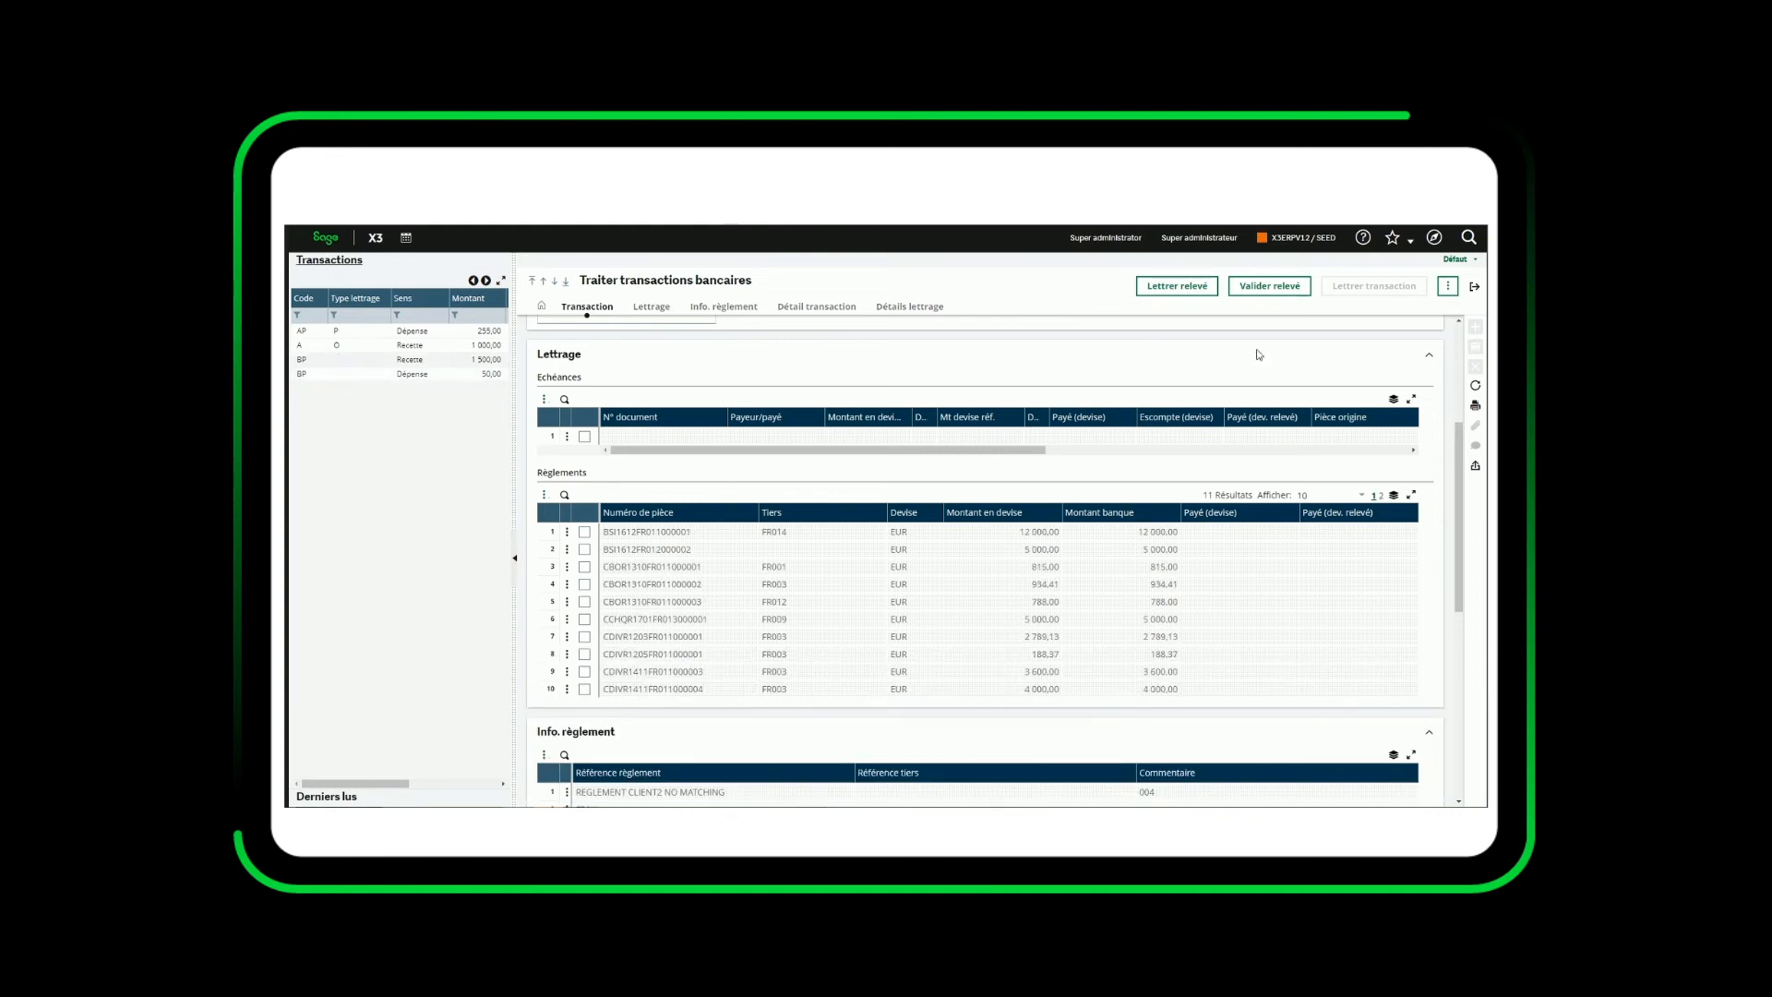
{"action": "left_click", "coordinate": [1448, 286]}
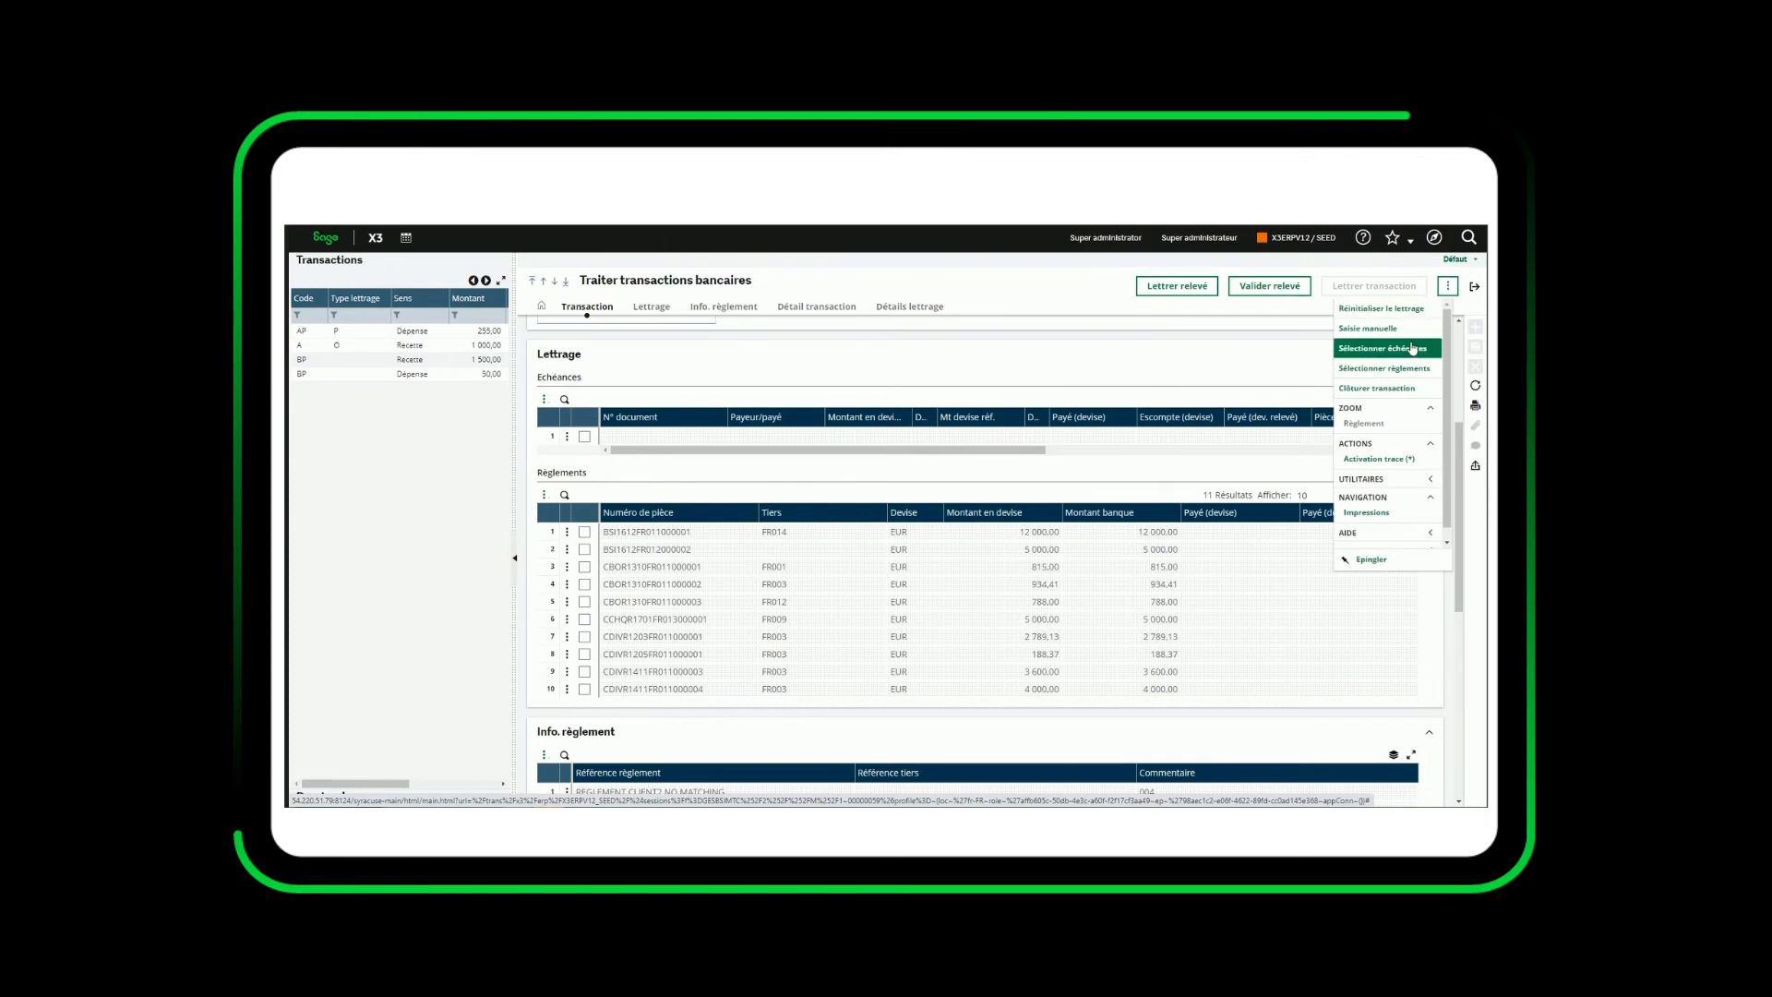
{"action": "left_click", "coordinate": [1410, 349]}
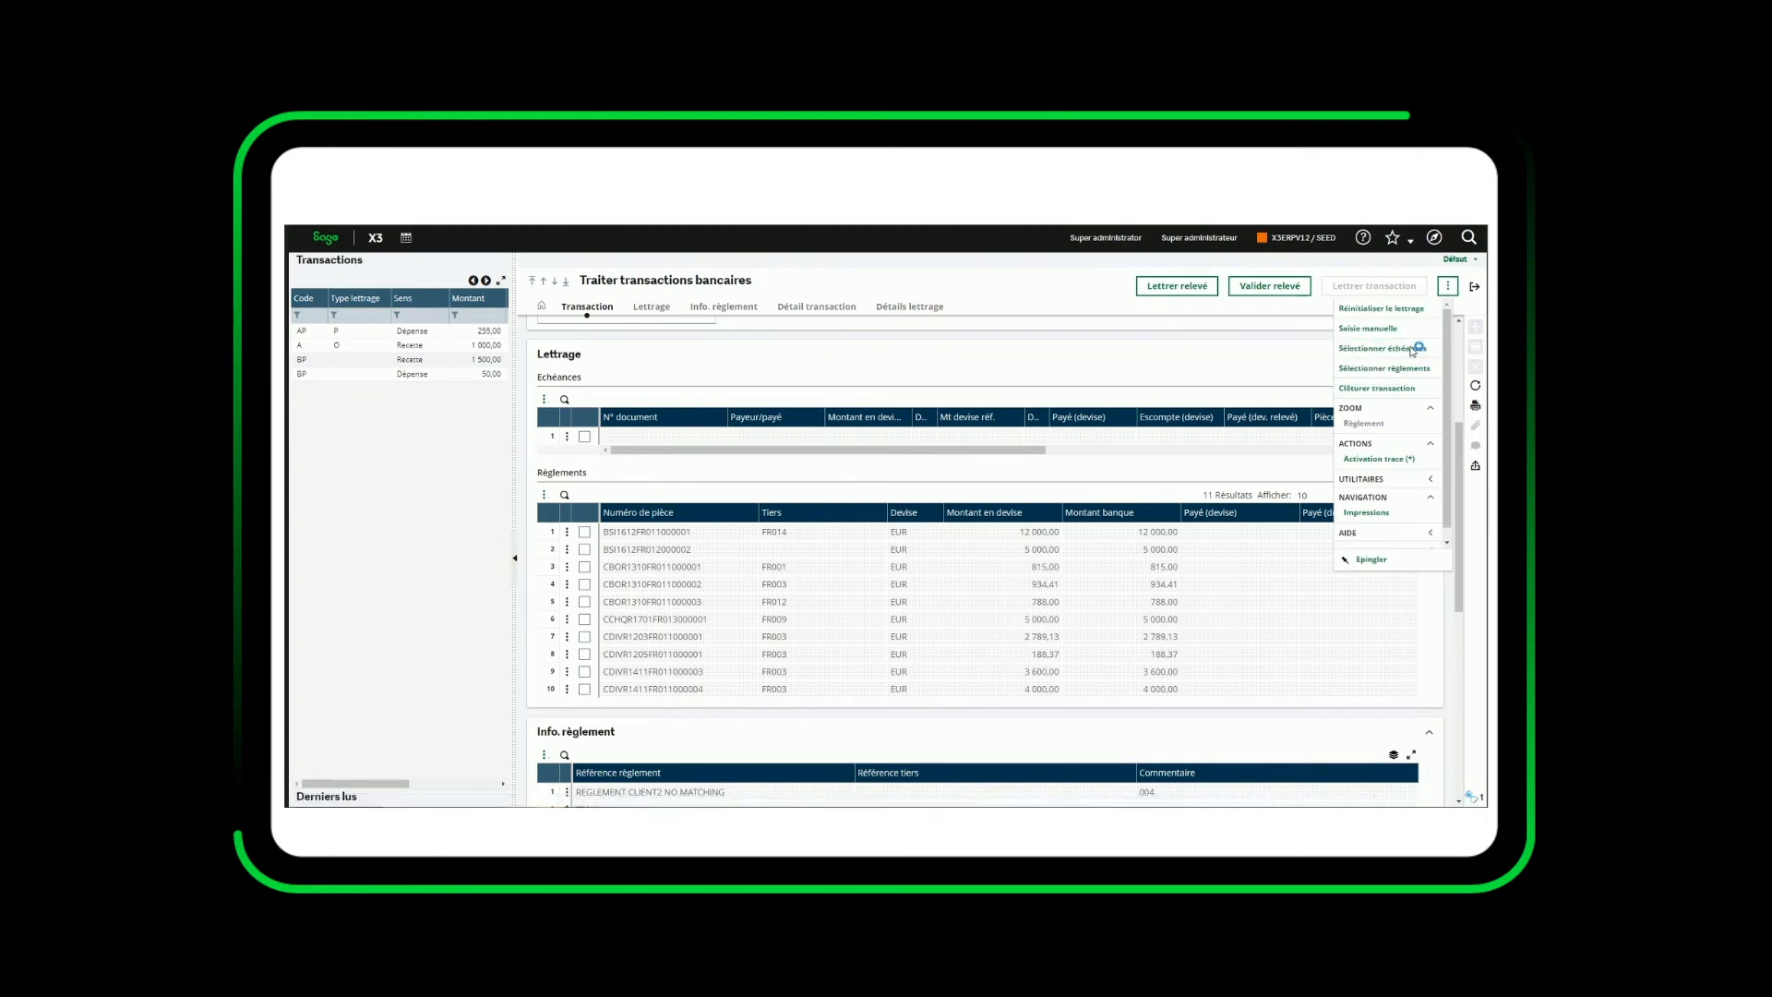
{"action": "type", "text": "1400"}
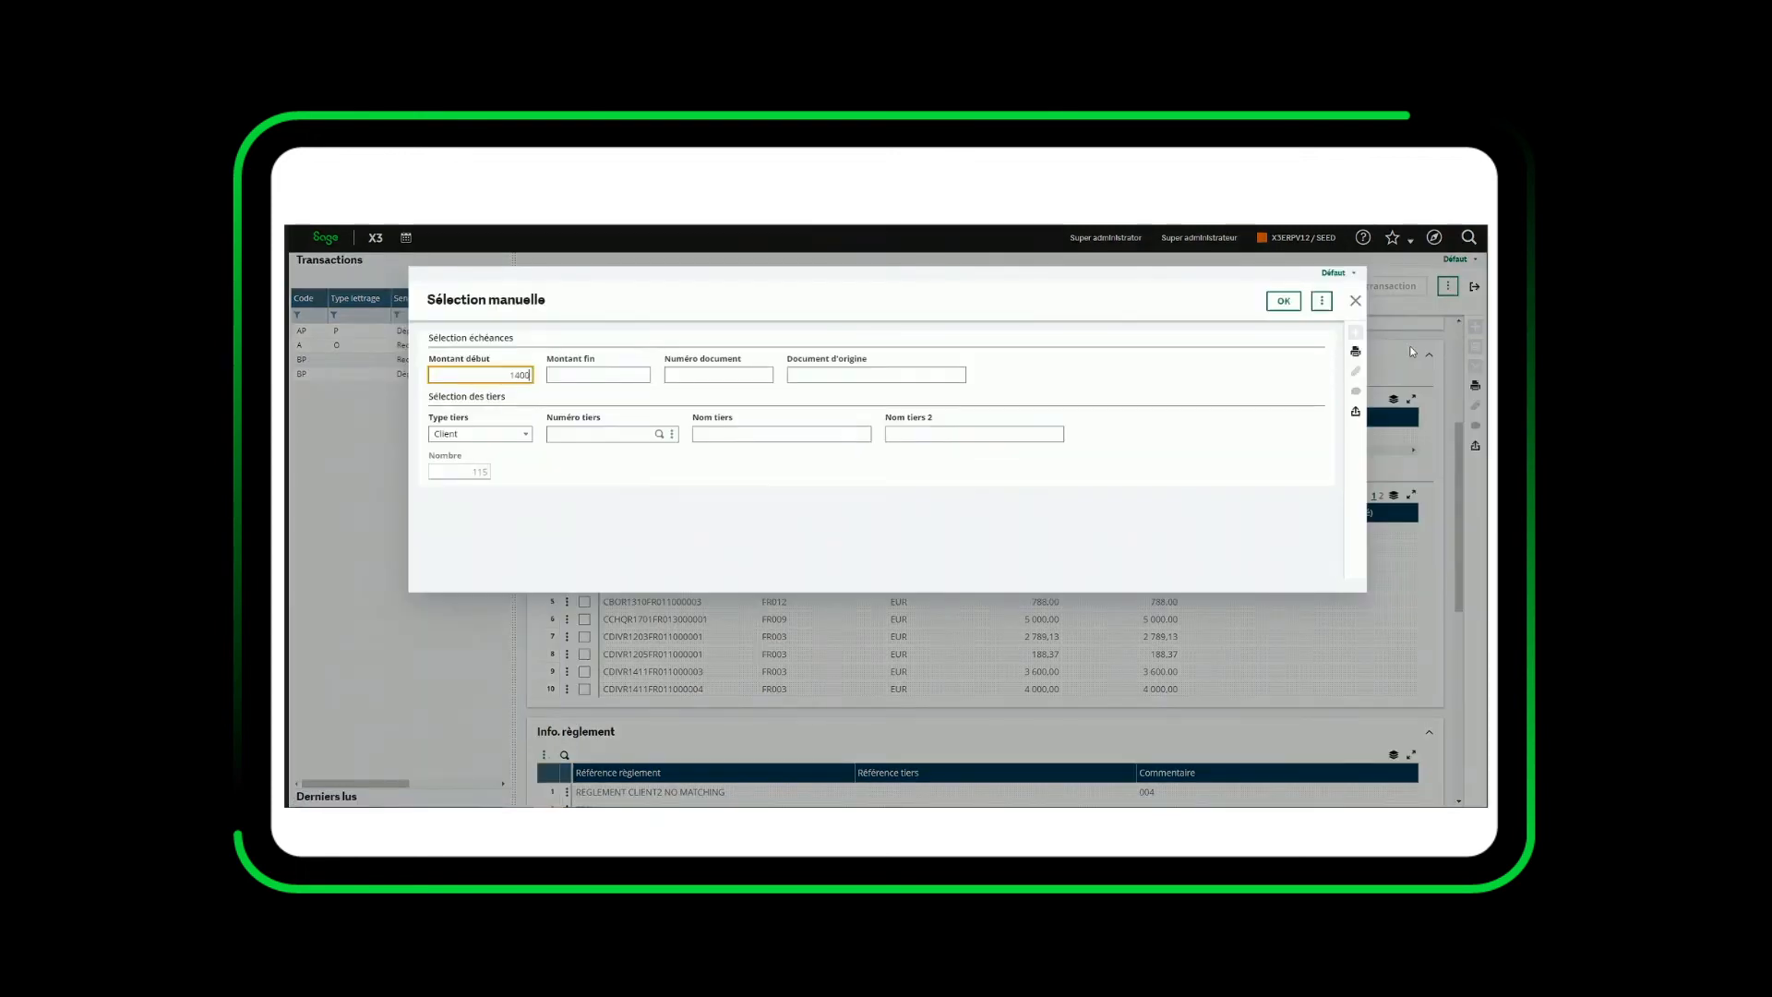
{"action": "key", "text": "Tab"}
{"action": "type", "text": "1 "}
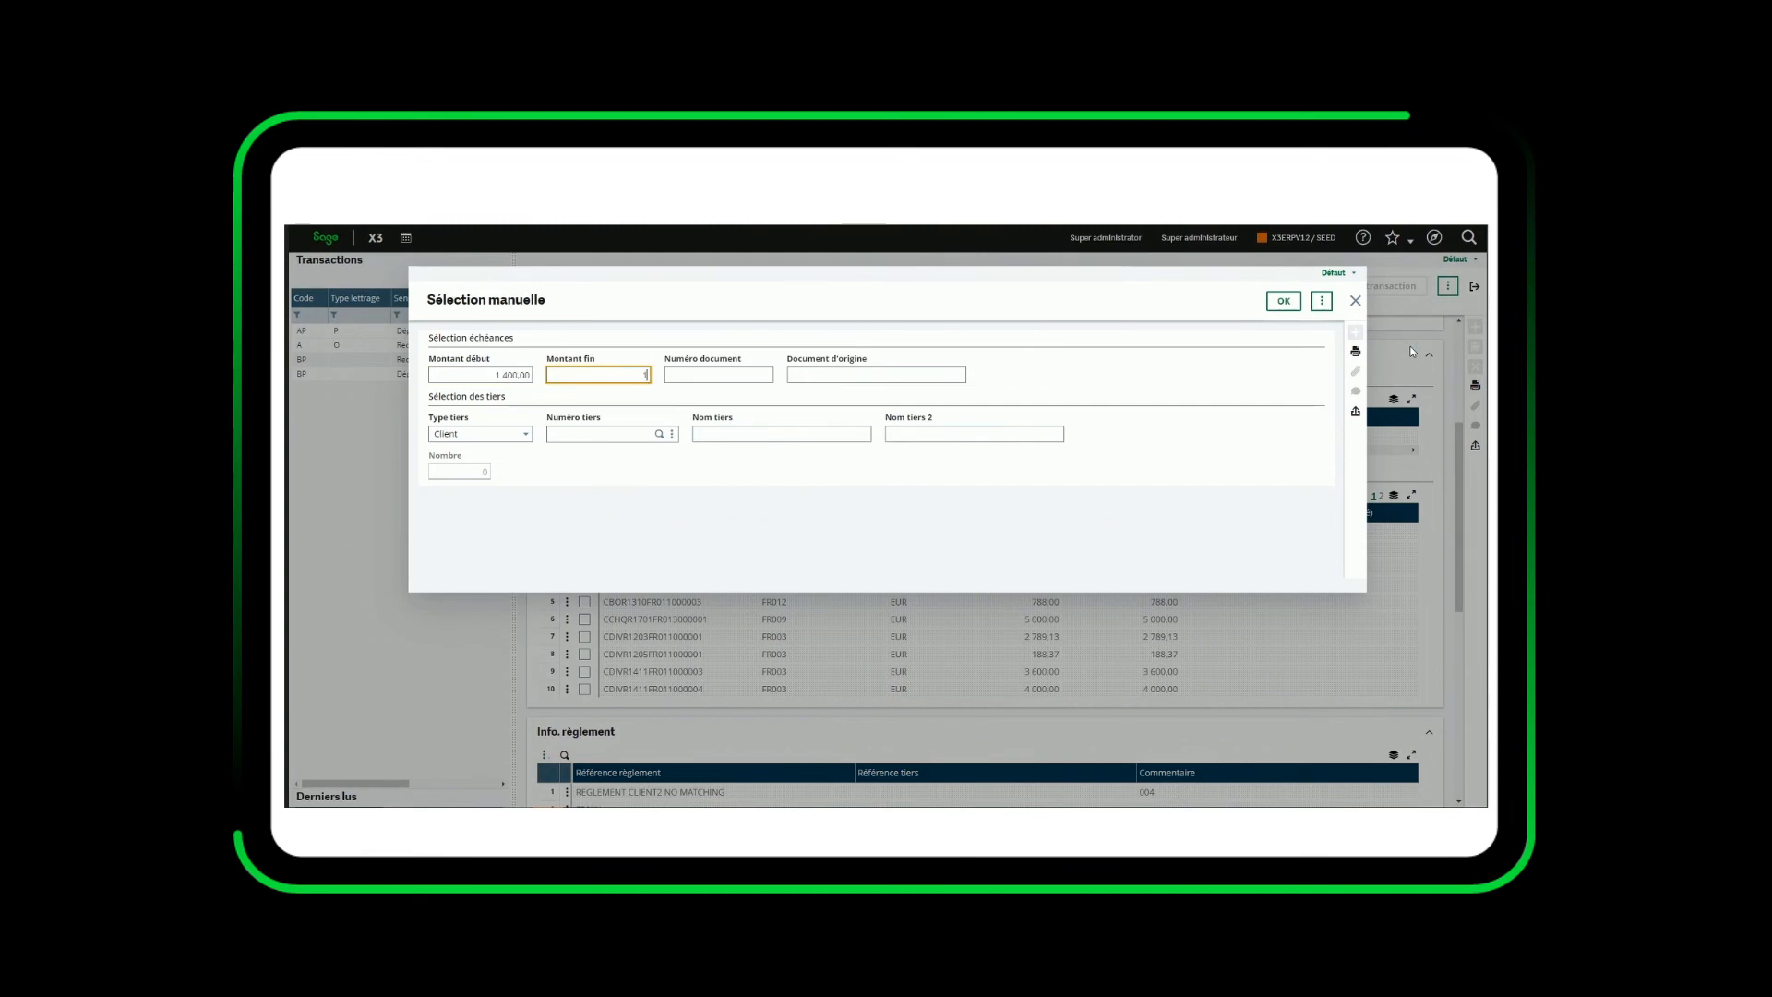
{"action": "type", "text": "700"}
{"action": "key", "text": "Tab"}
{"action": "left_click", "coordinate": [492, 371]}
{"action": "left_click", "coordinate": [609, 377]}
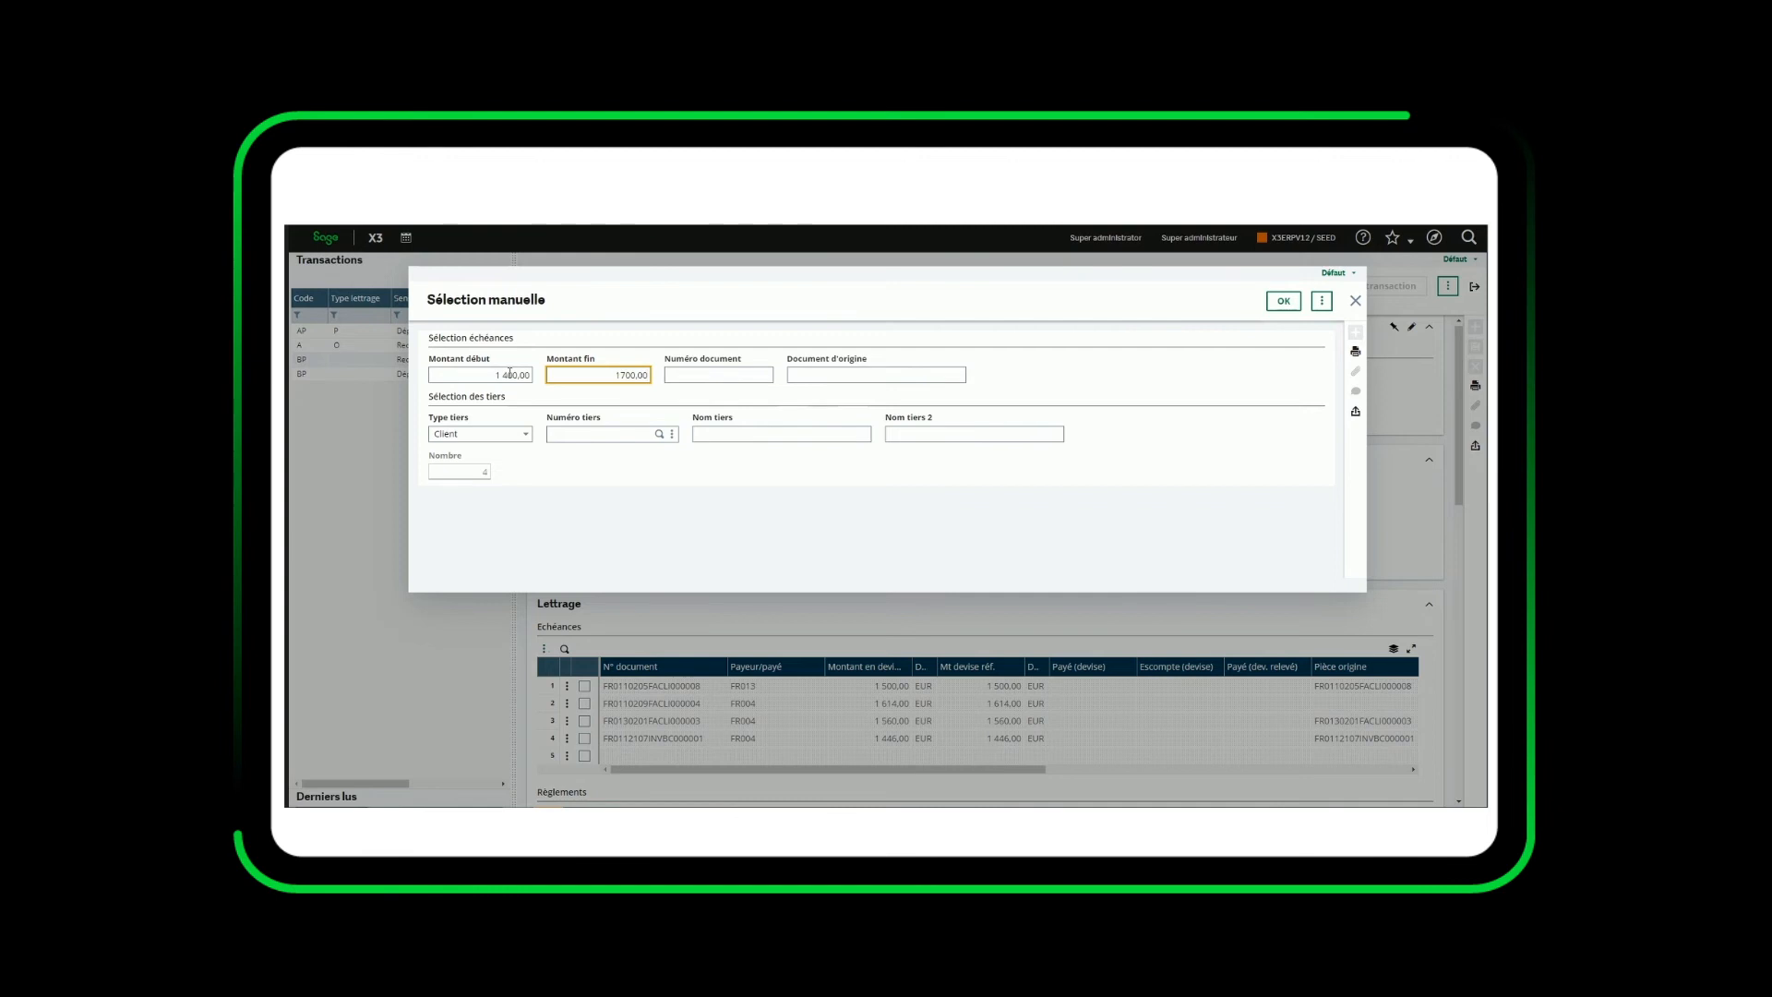
{"action": "left_click", "coordinate": [464, 478]}
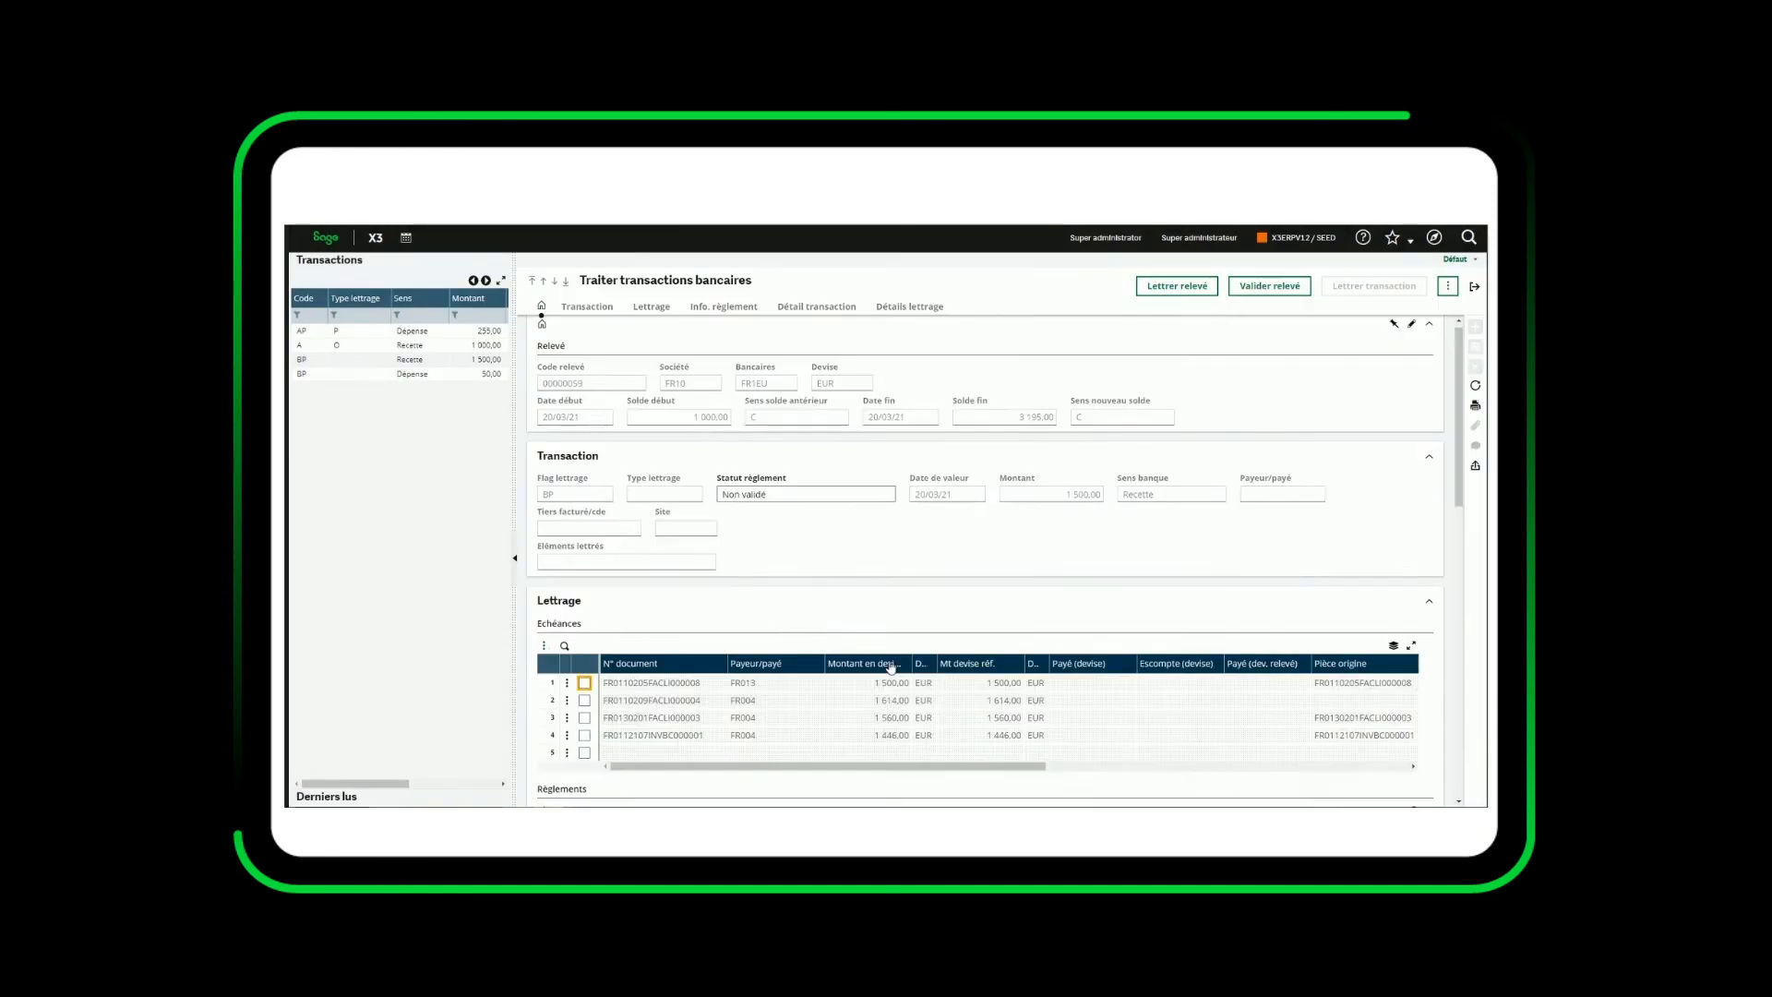
- Match the receipt with the 1 500,00 due item in the Echéances list and save the transaction
{"action": "scroll", "coordinate": [891, 667], "scroll_direction": "down", "scroll_amount": 3}
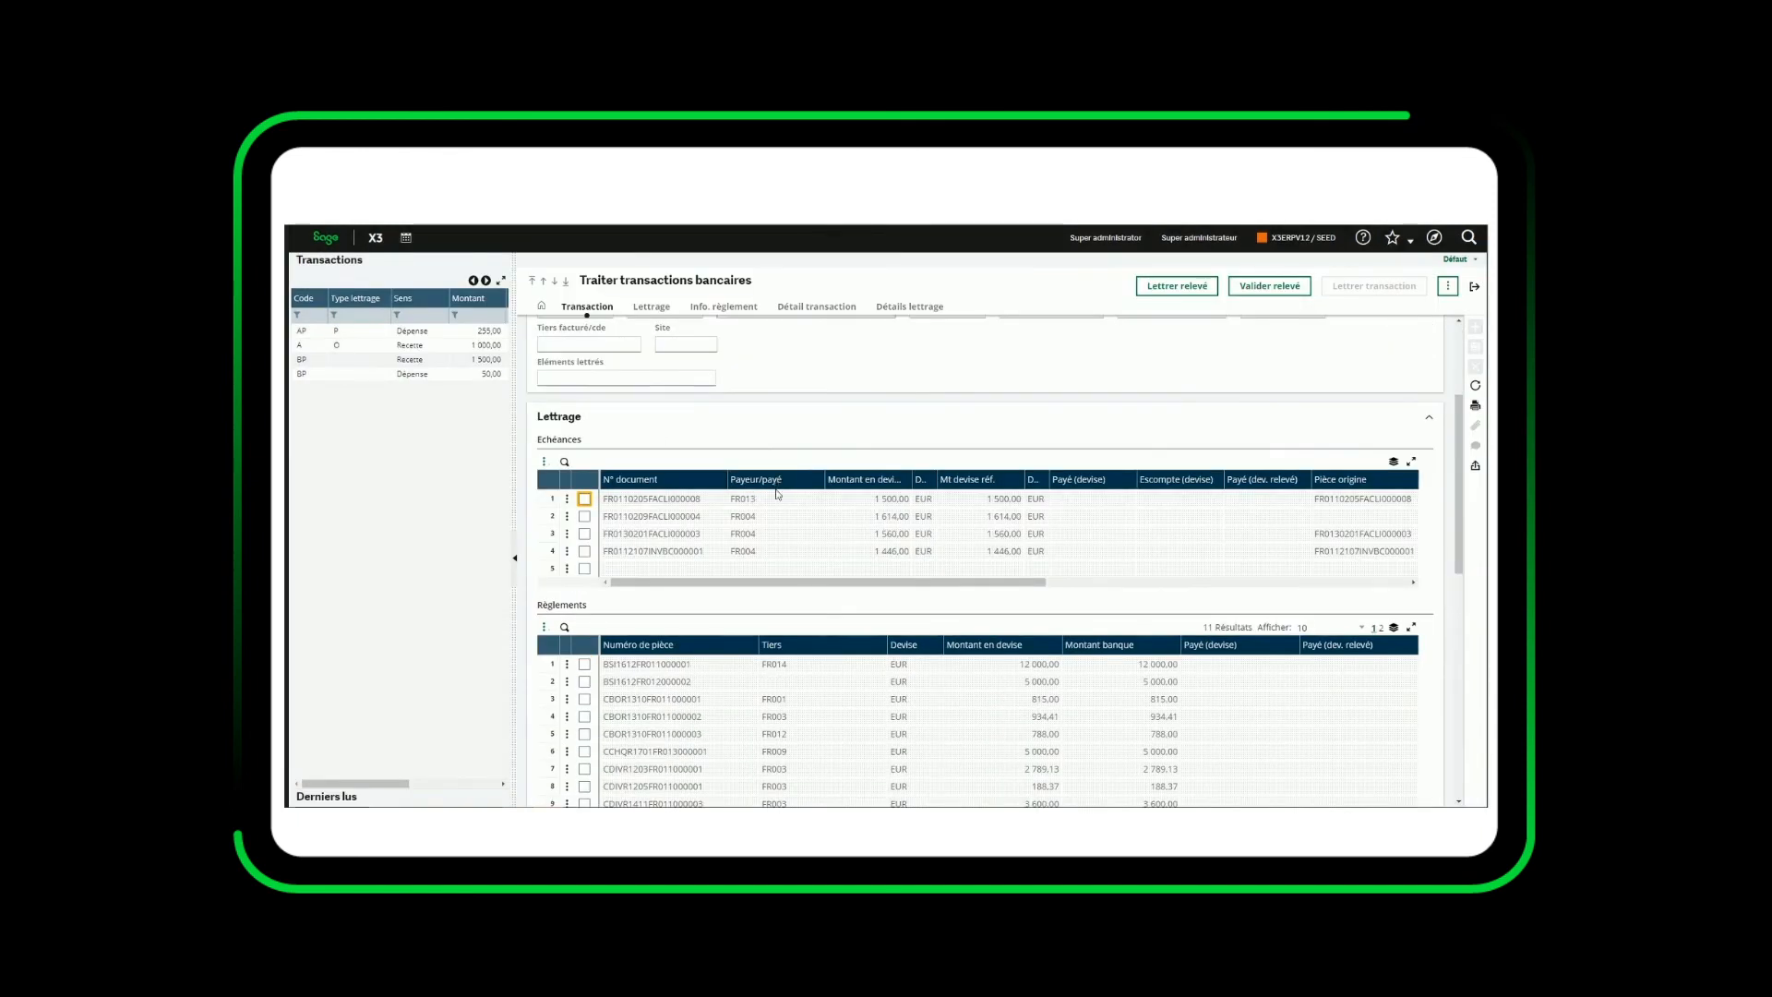
{"action": "left_click", "coordinate": [584, 498]}
{"action": "left_click", "coordinate": [1475, 347]}
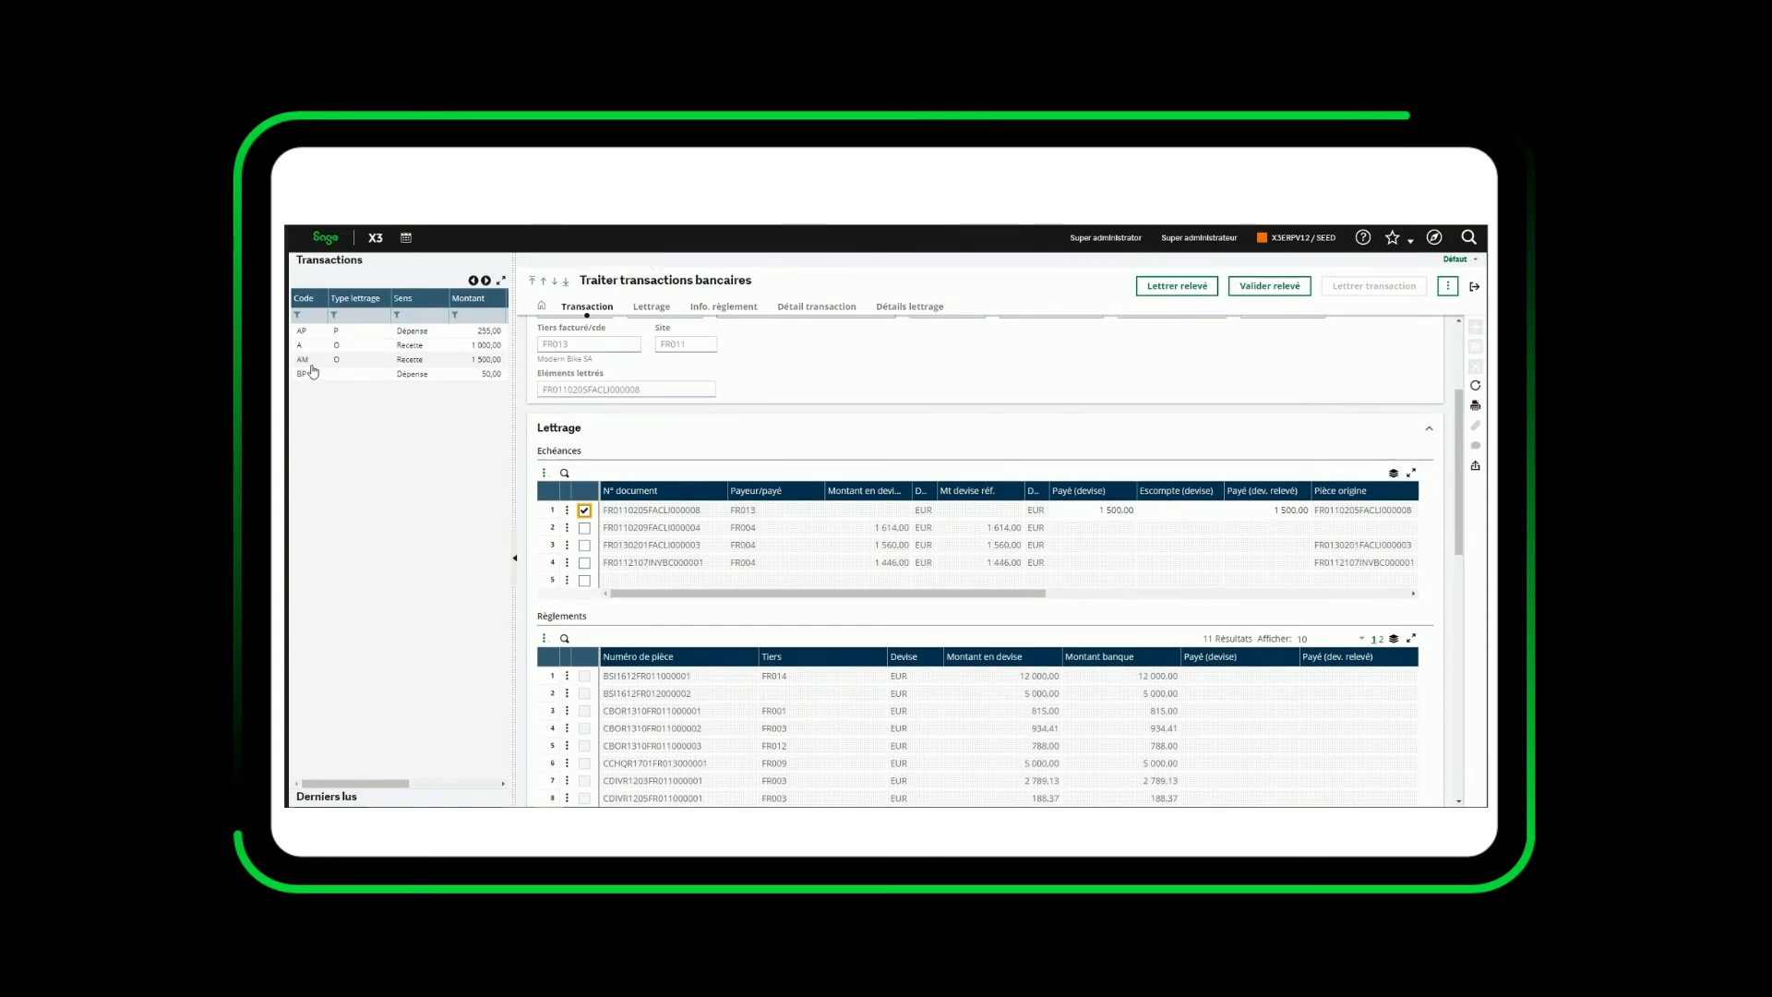
- For the 50,00 expense, create a manual entry on site FR012 with attribute PAY, amount 50,00, account 627000 and description Frais divers
{"action": "left_click", "coordinate": [452, 378]}
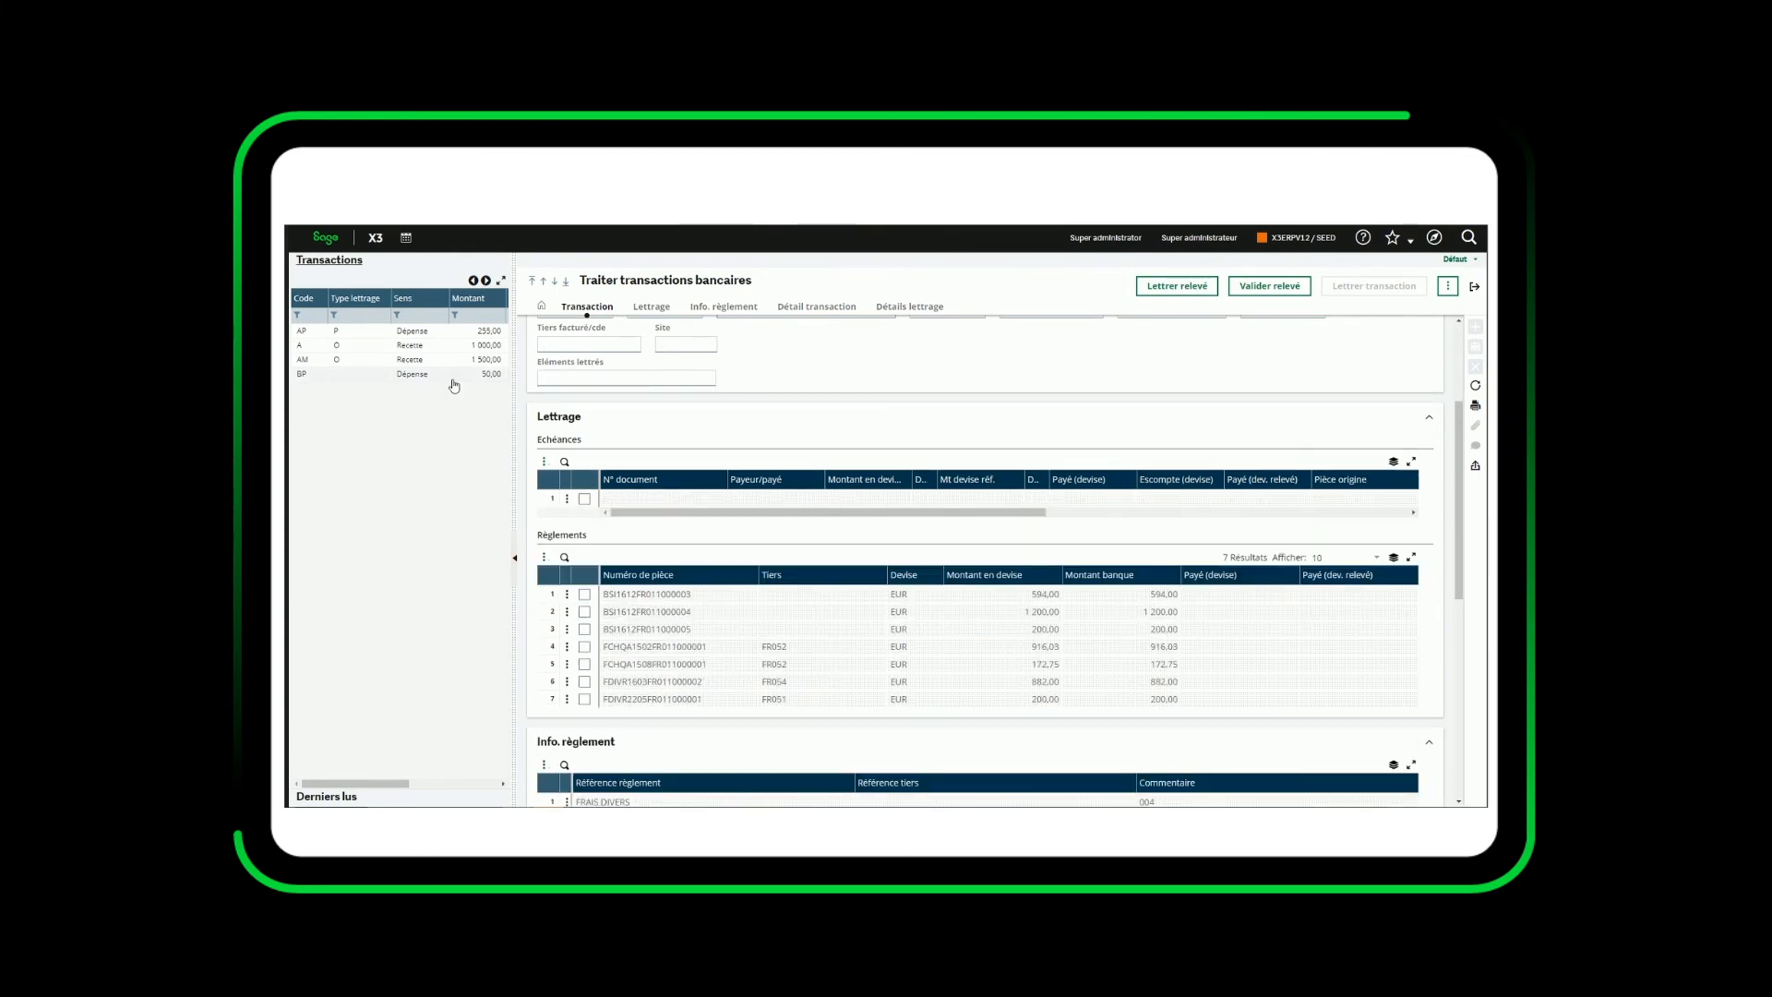
{"action": "left_click", "coordinate": [1451, 286]}
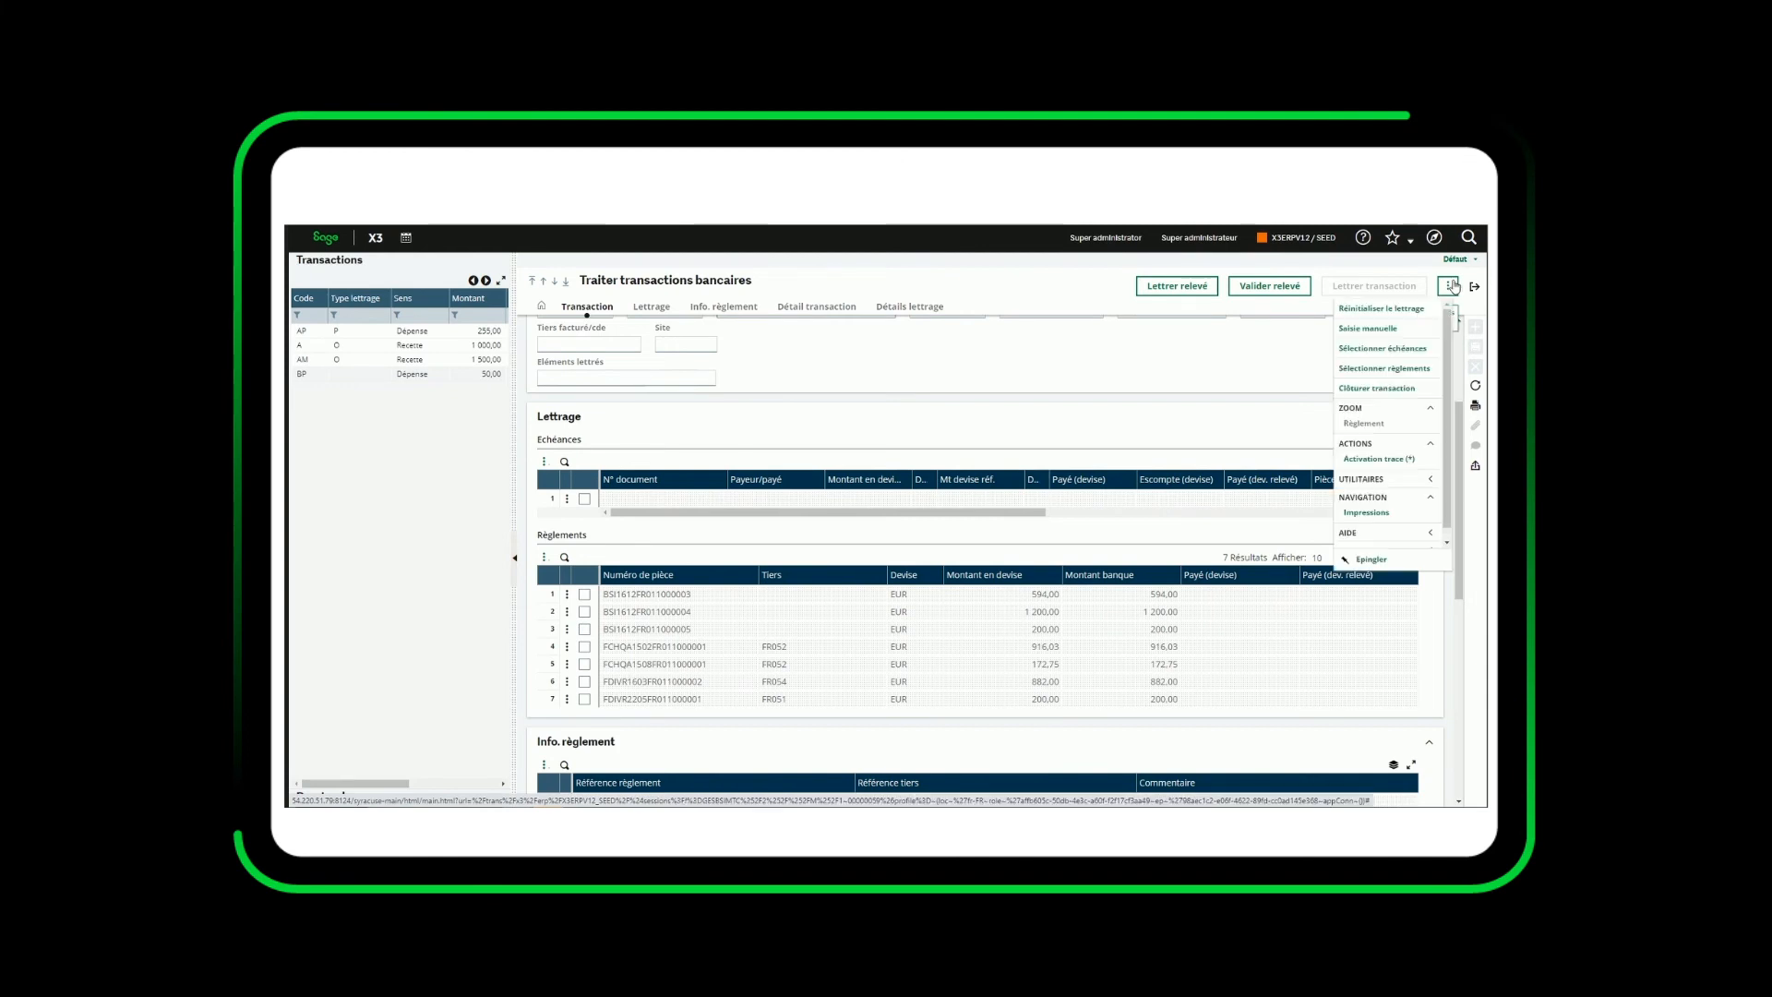
{"action": "left_click", "coordinate": [1380, 330]}
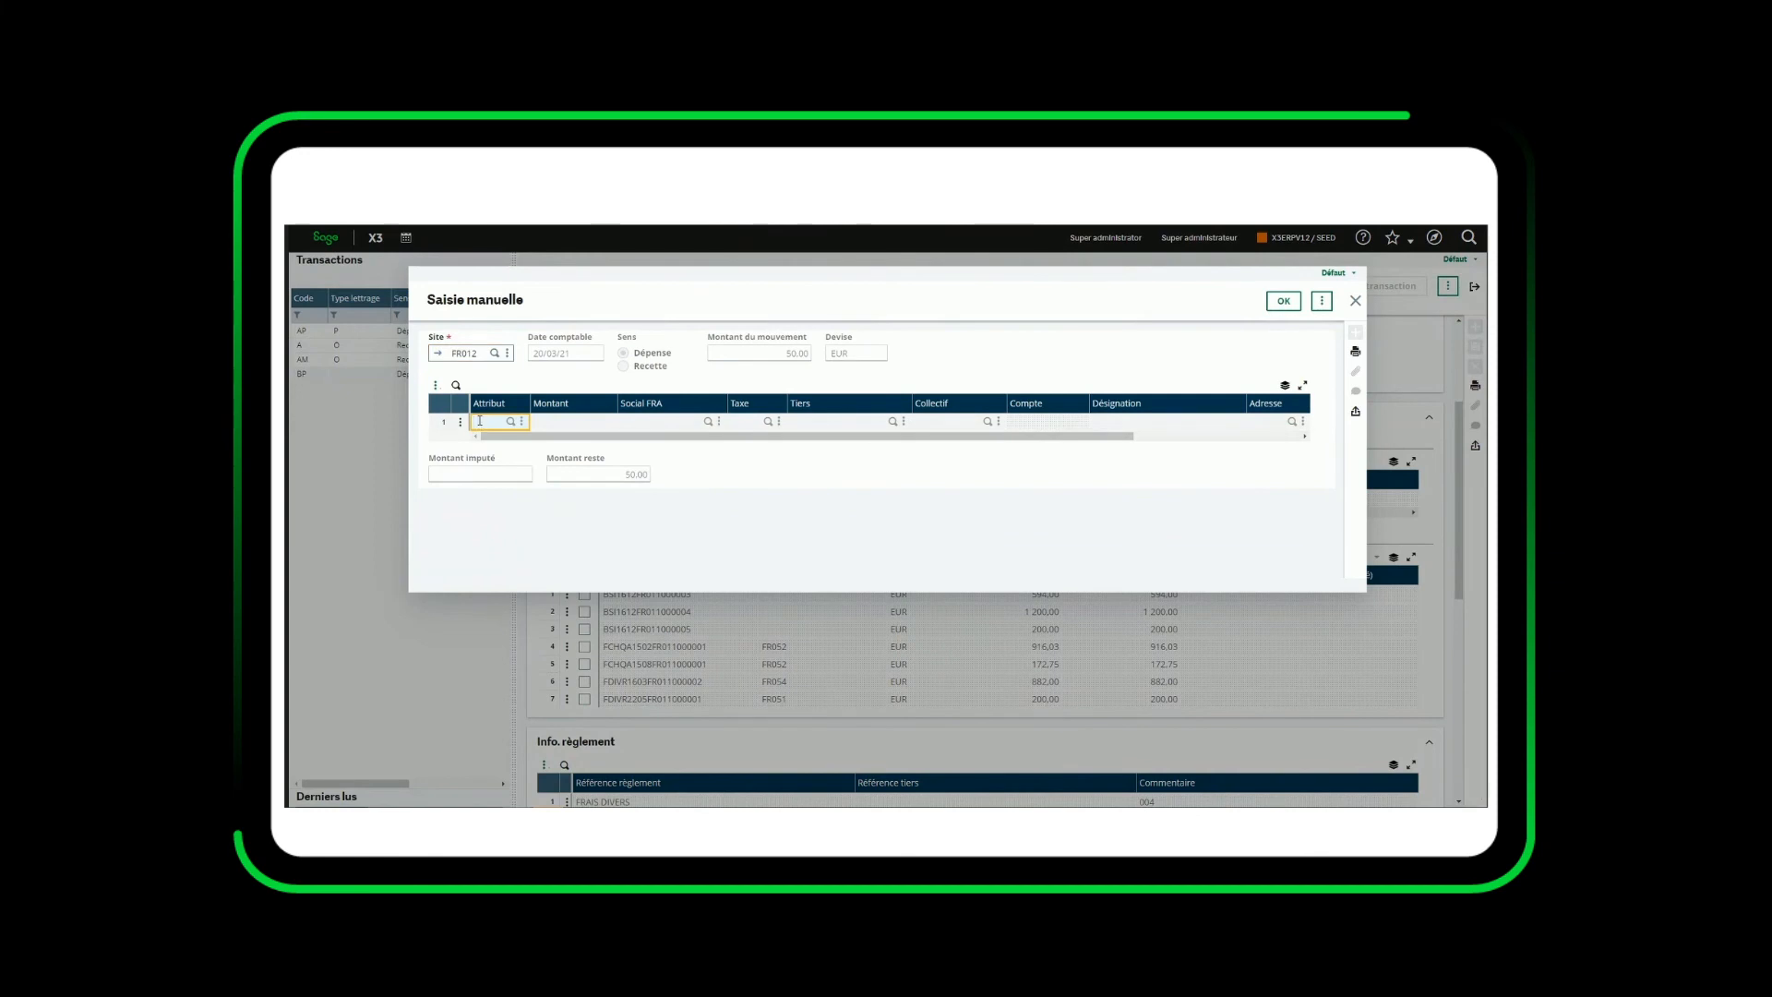
{"action": "type", "text": "pay"}
{"action": "key", "text": "Tab"}
{"action": "key", "text": "Tab"}
{"action": "type", "text": "627000"}
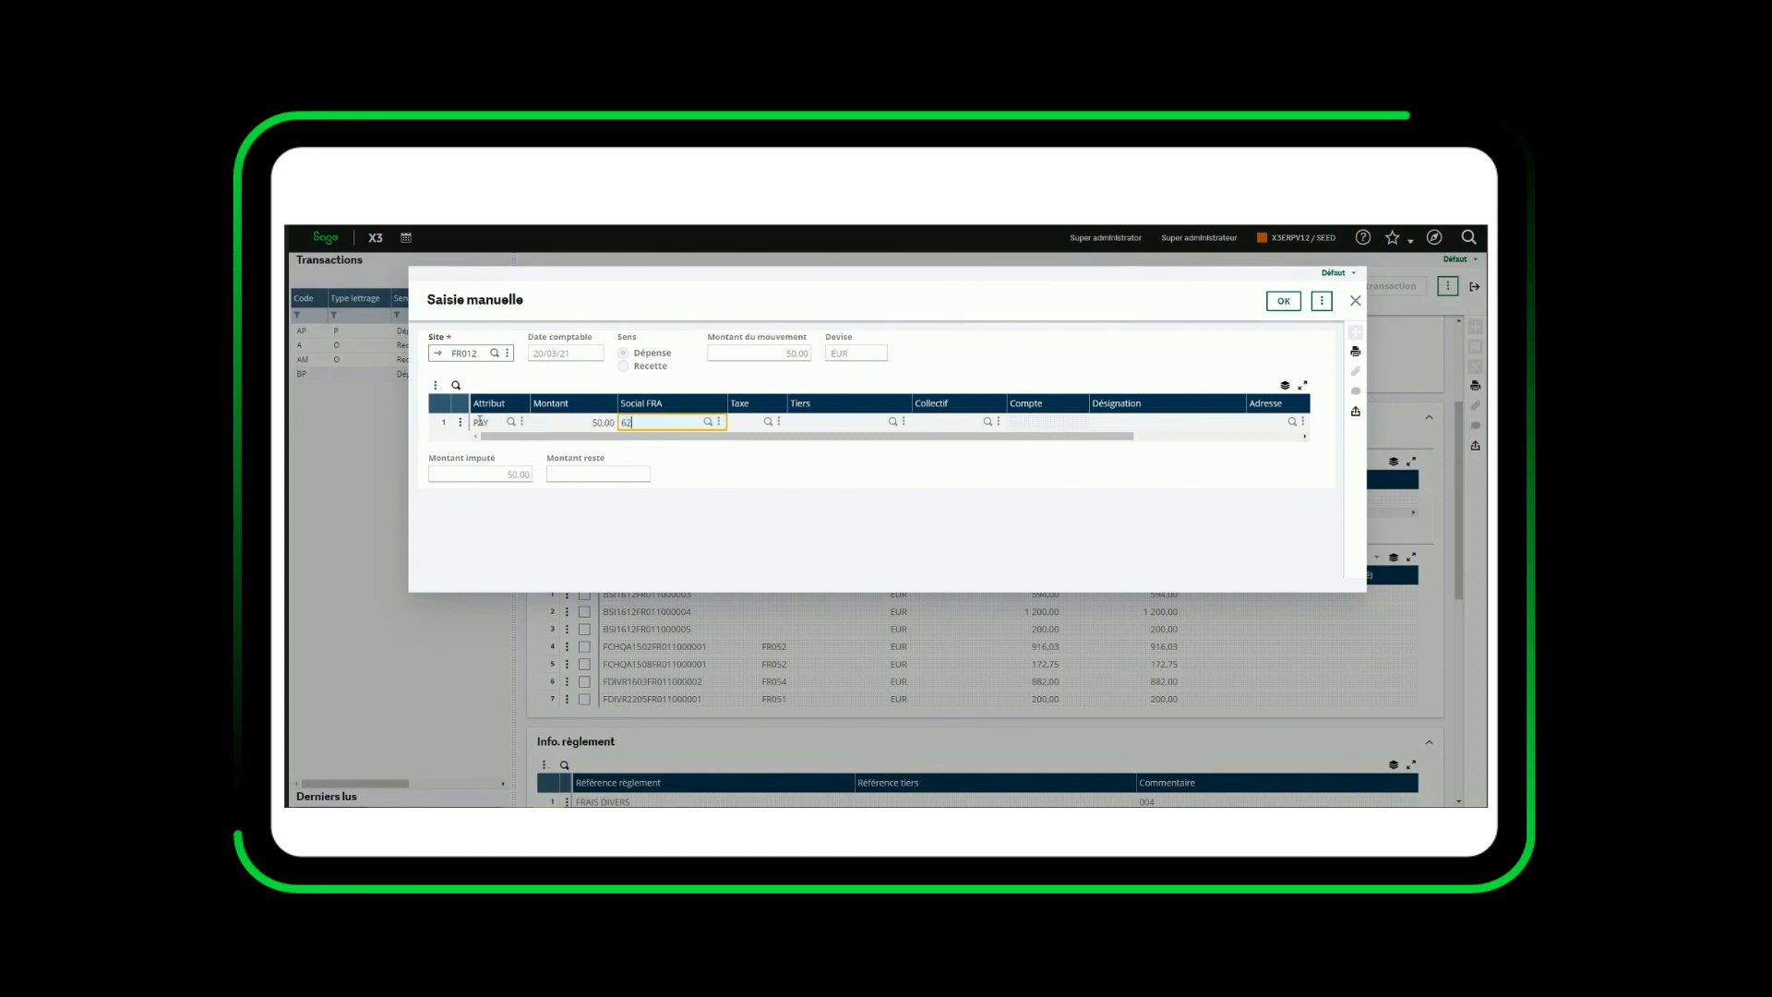
{"action": "key", "text": "Tab"}
{"action": "type", "text": "Frais divers"}
{"action": "key", "text": "Tab"}
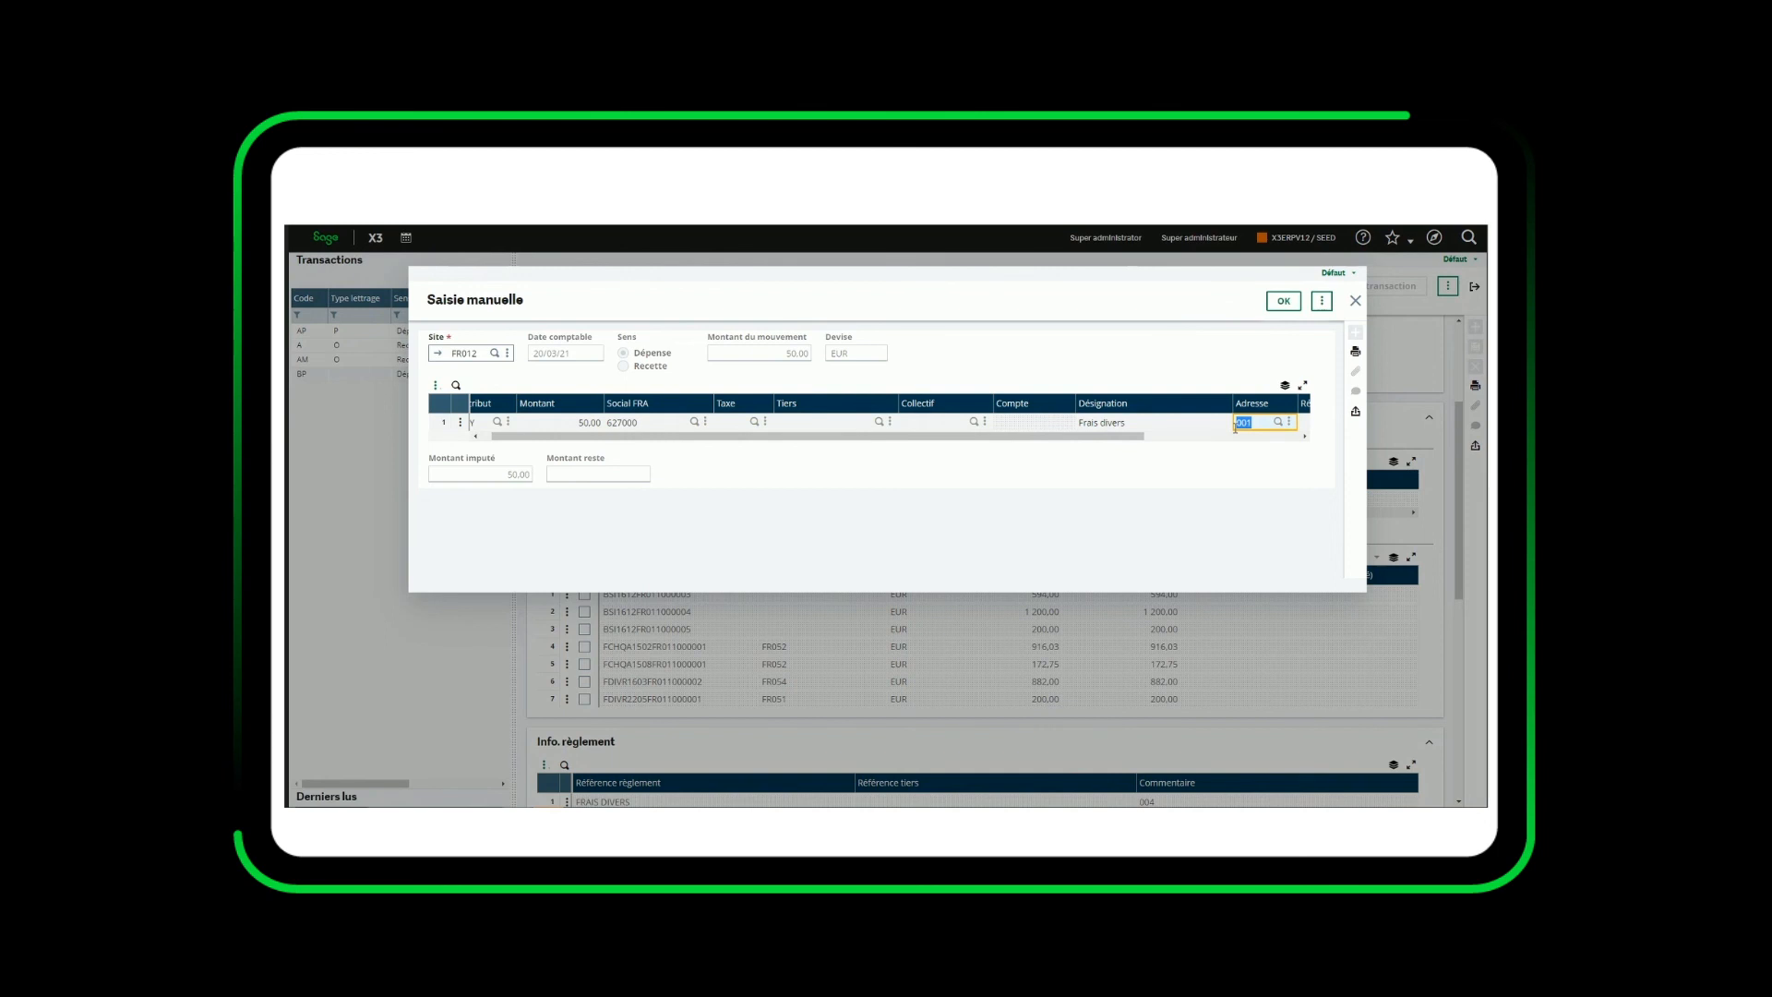
{"action": "left_click", "coordinate": [1282, 301]}
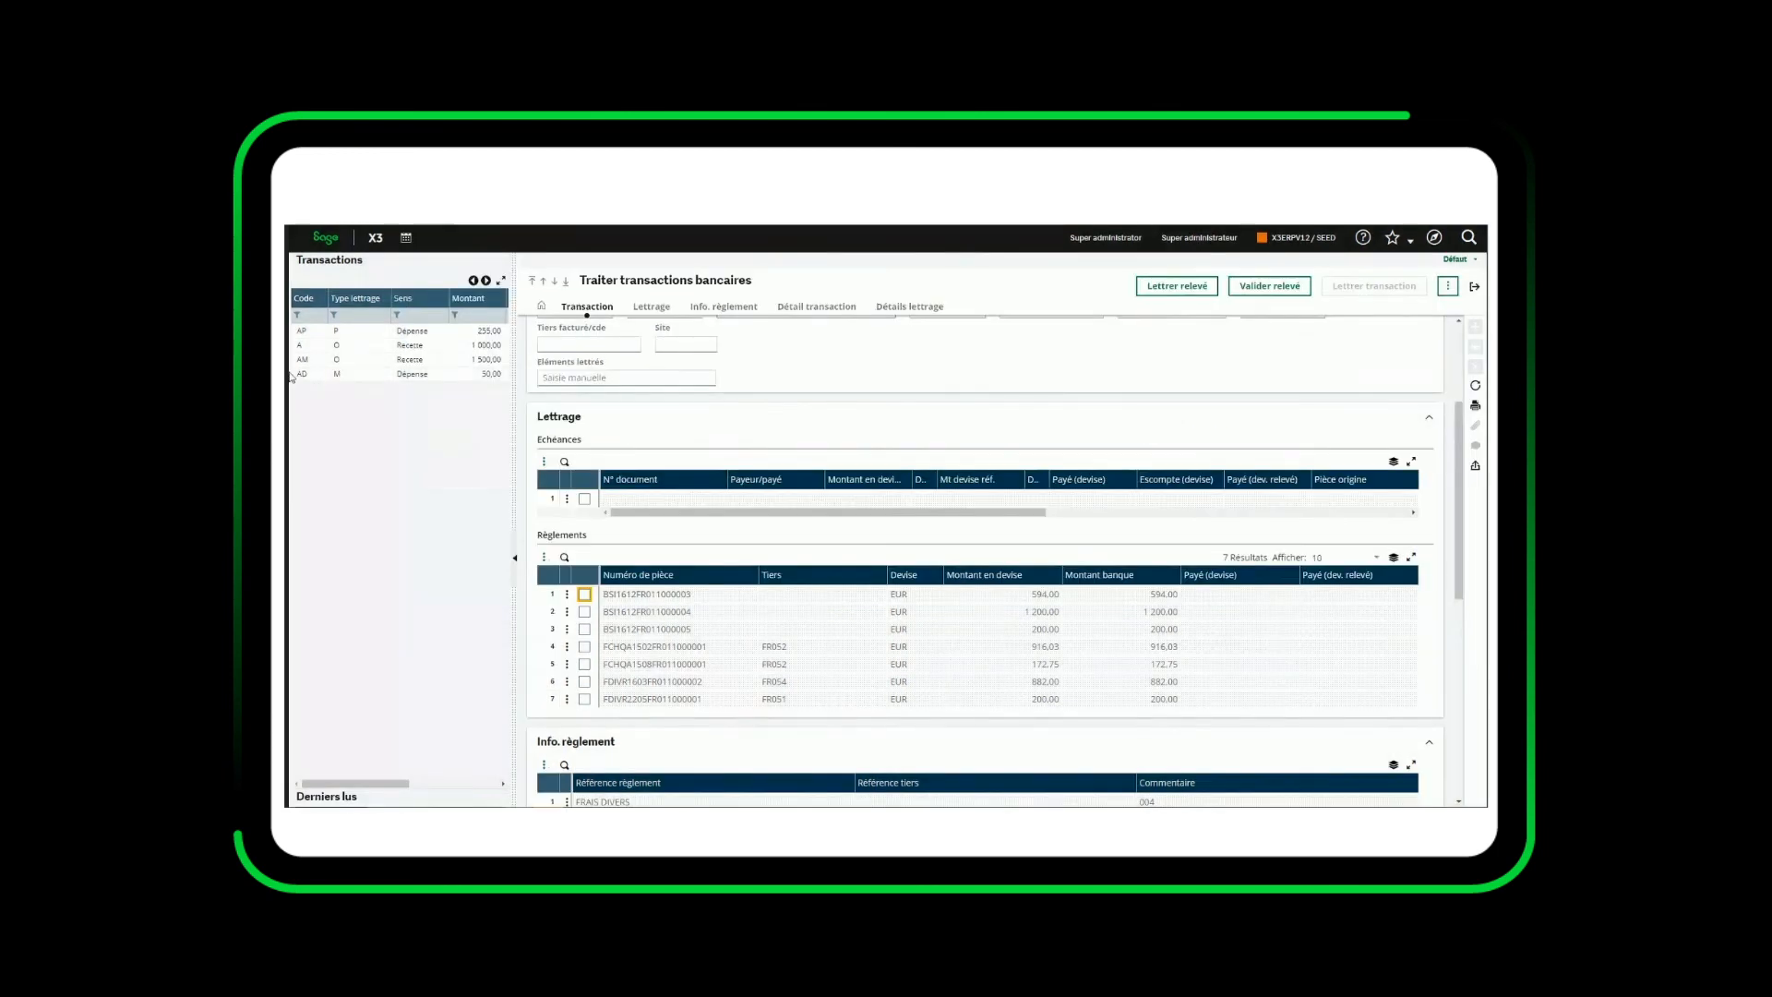